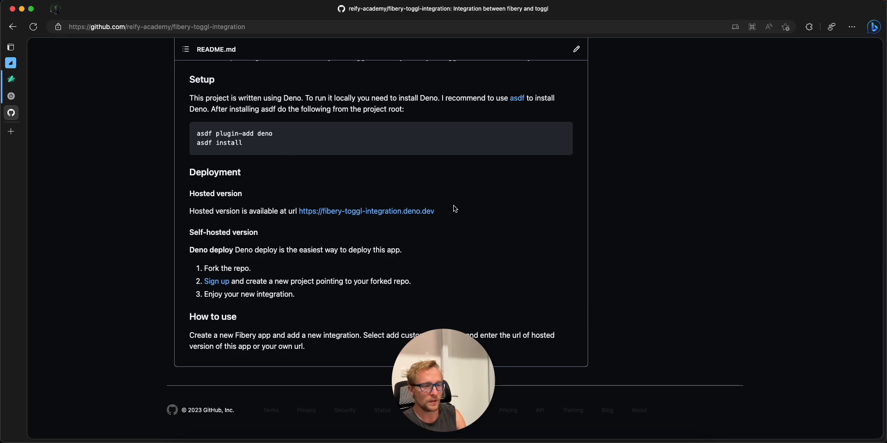
Step: Copy the hosted version's URL from the Deployment section of the README
drag(446, 216, 298, 215)
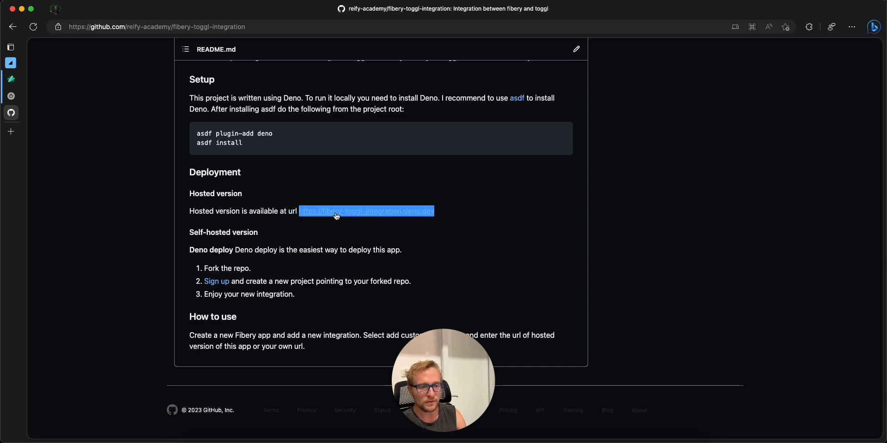
right_click(336, 215)
click(367, 232)
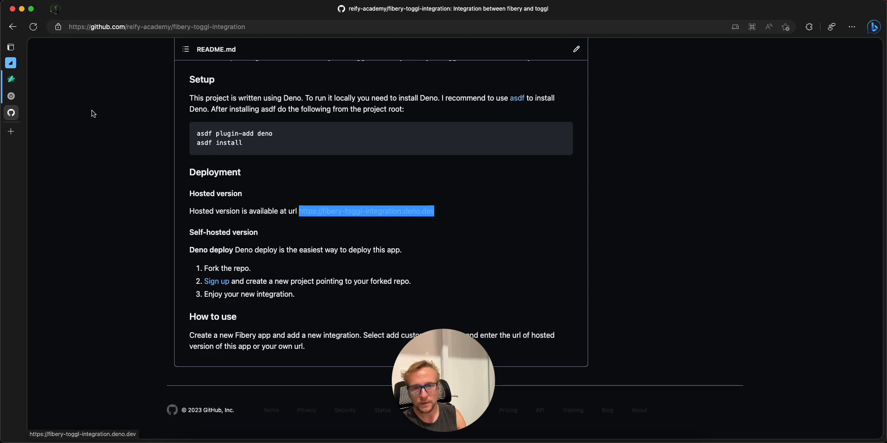
click(11, 79)
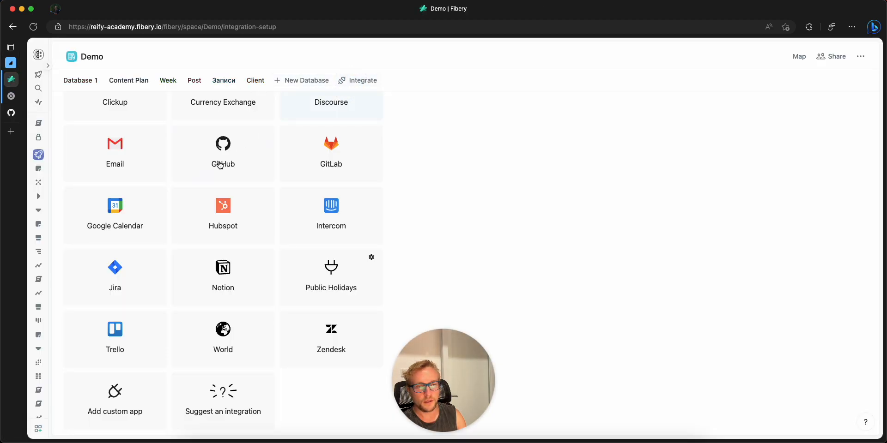
click(118, 396)
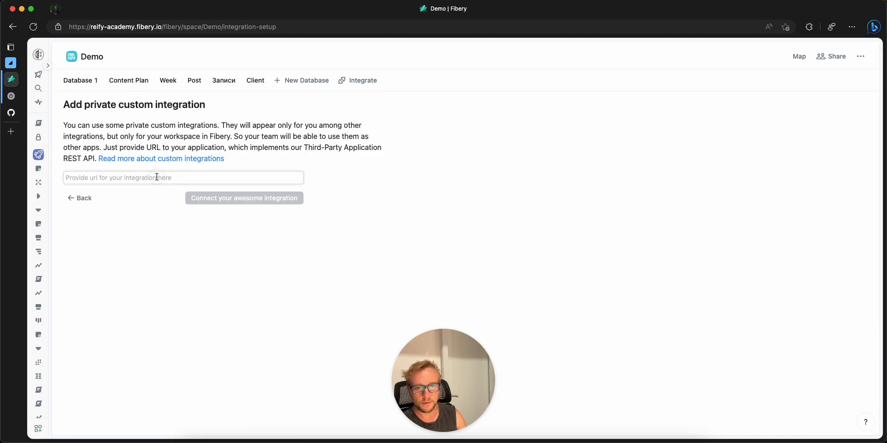
key(super+v)
drag(81, 180, 64, 180)
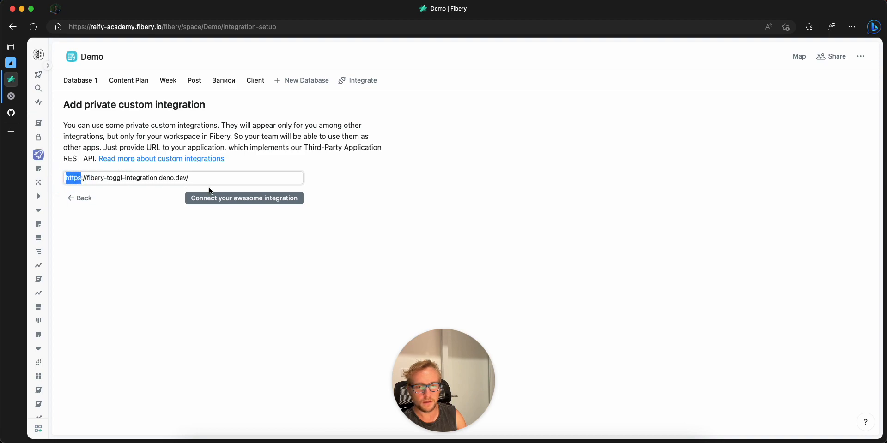
click(223, 199)
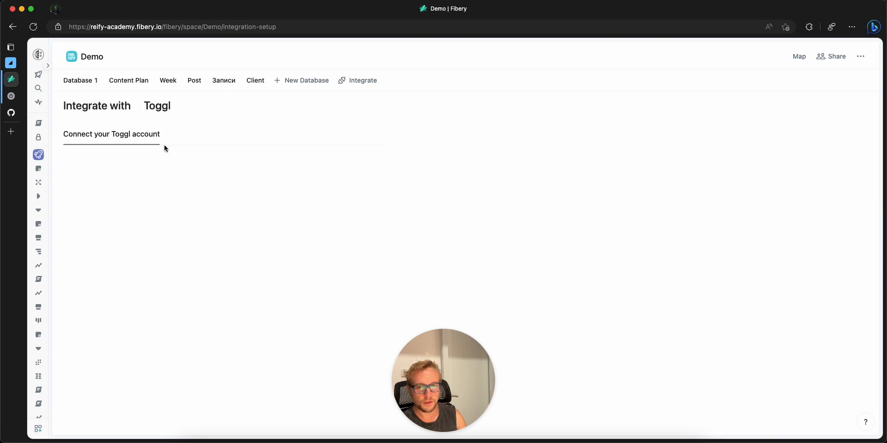
click(103, 191)
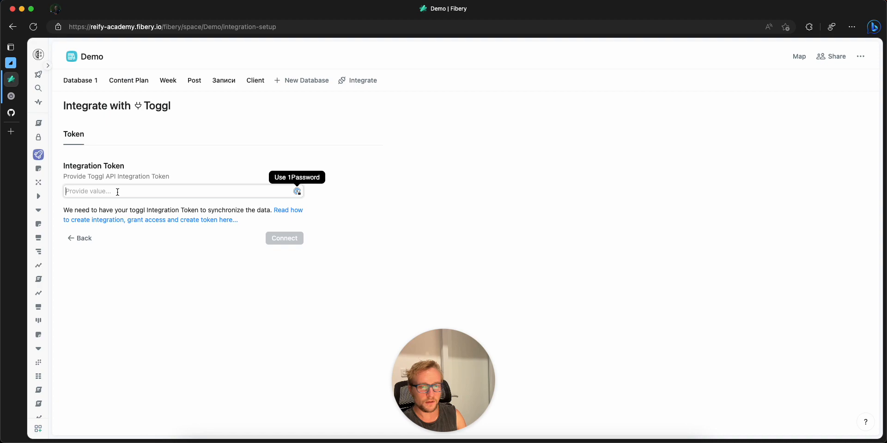
key(super+shift+v)
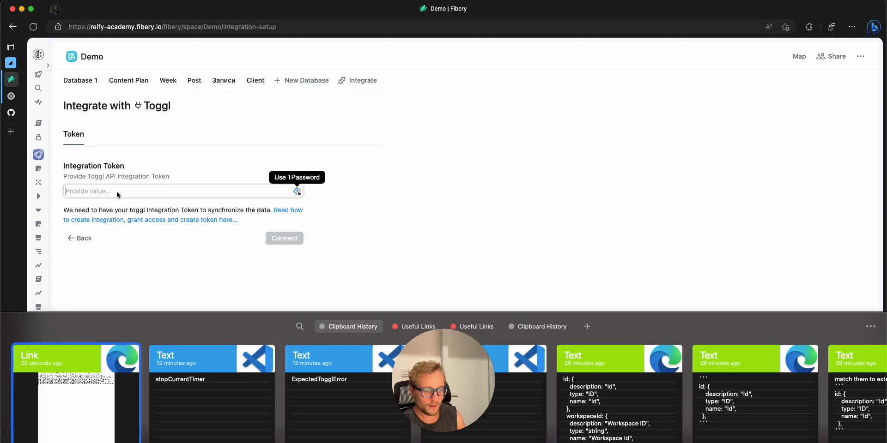
key(Escape)
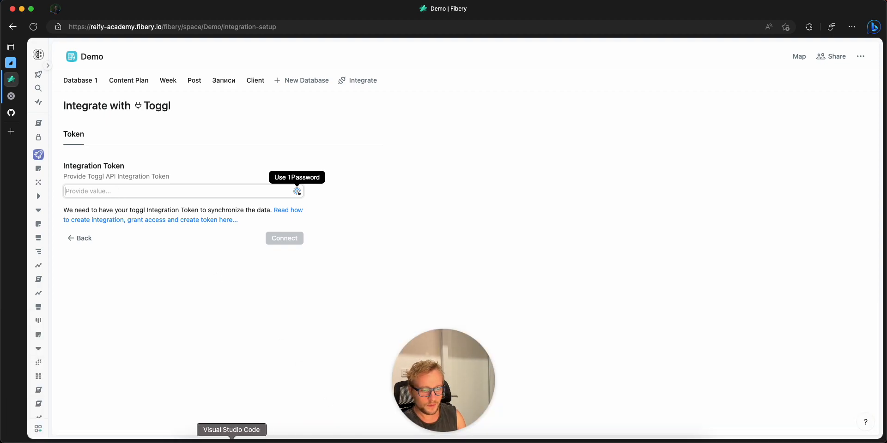
Step: Switch to Visual Studio Code, open the .env file and copy the Toggl API token value
click(232, 441)
key(super+p)
text(.e)
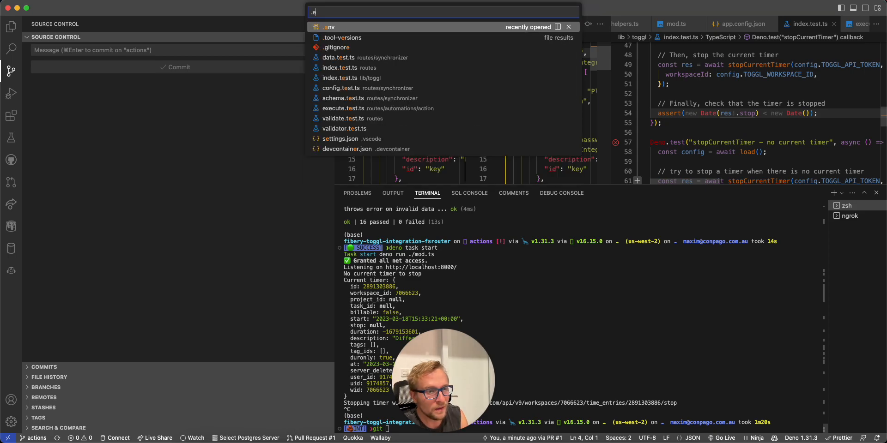
key(Return)
double_click(490, 48)
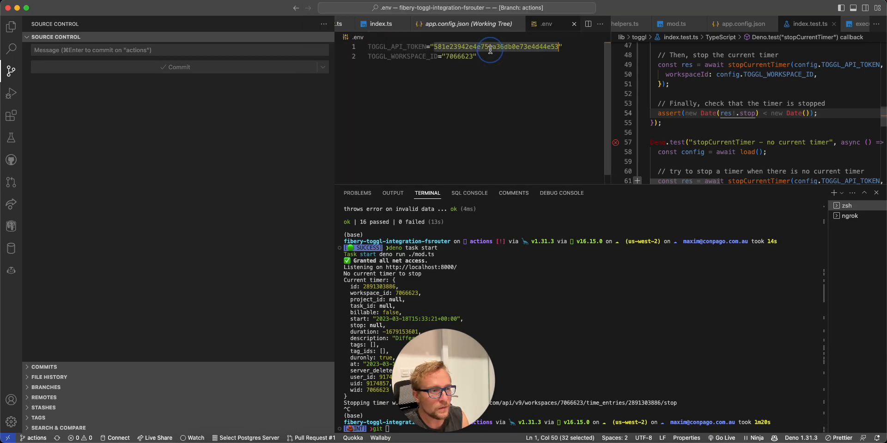
key(super+c)
Step: Switch back to Fibery, paste the Toggl API token into the Integration Token field and connect the account
key(super+Tab)
click(184, 192)
key(super+v)
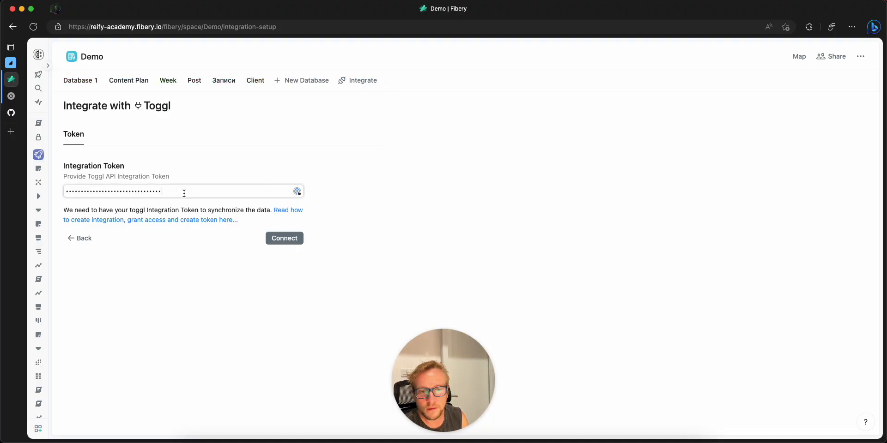
click(279, 239)
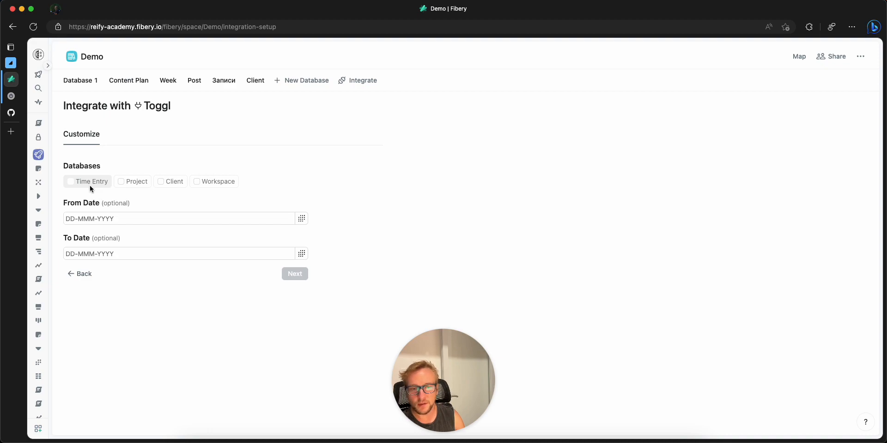
Step: Select the Time Entry, Project, Client and Workspace databases for the Toggl integration and continue to the field setup
click(76, 183)
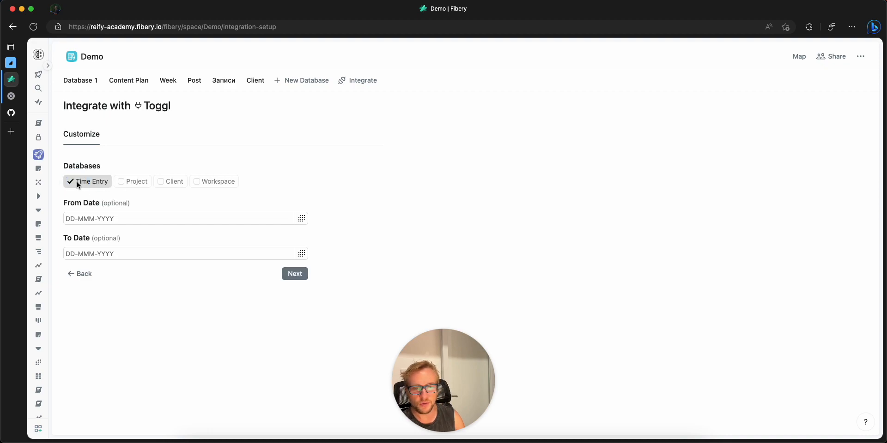
click(123, 184)
click(160, 182)
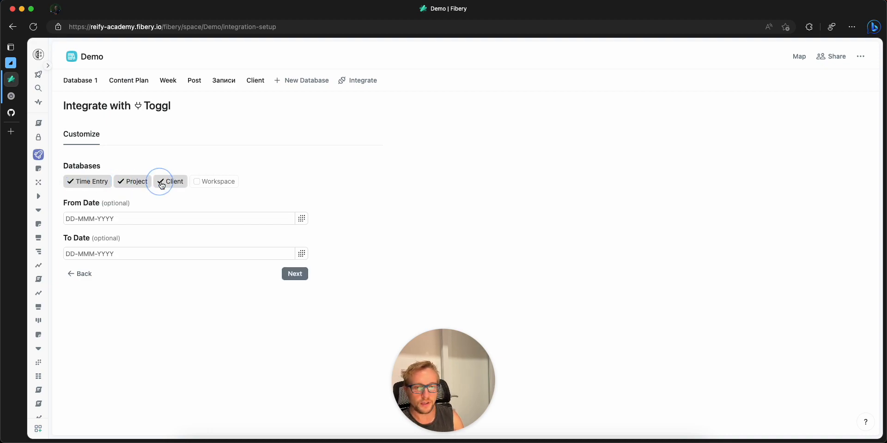
click(196, 185)
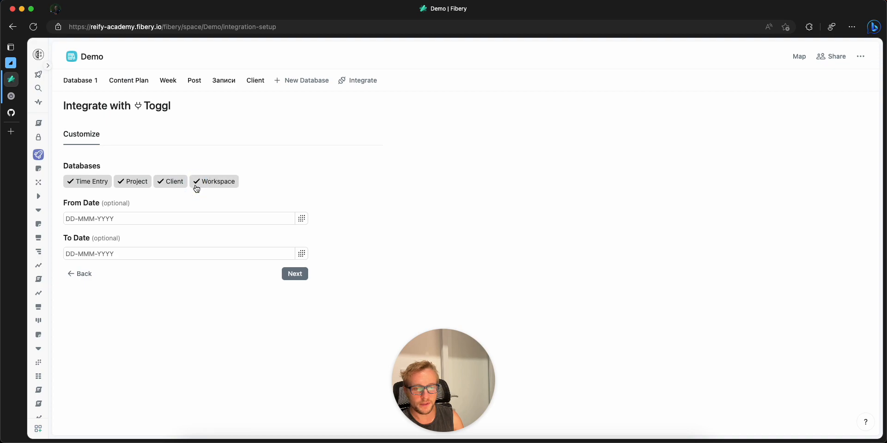
click(290, 276)
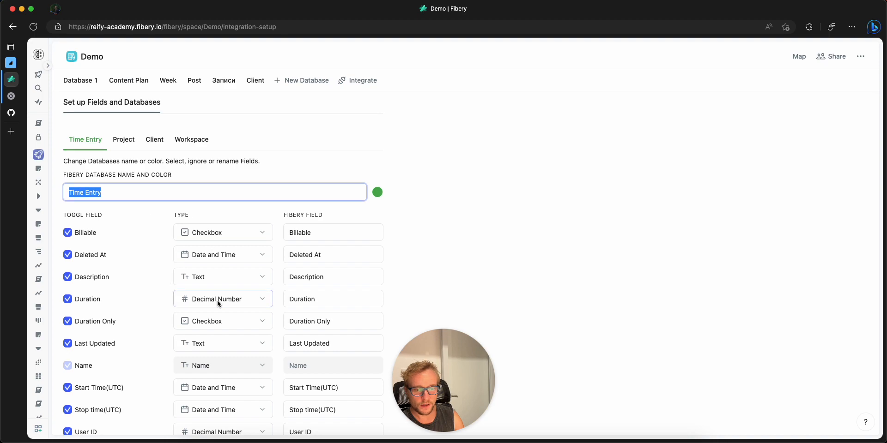
Step: Review the Time Entry field mapping and set the User ID field's type to Integer Number
scroll(217, 304, down, 1)
scroll(182, 284, up, 1)
scroll(215, 339, up, 1)
scroll(216, 340, down, 2)
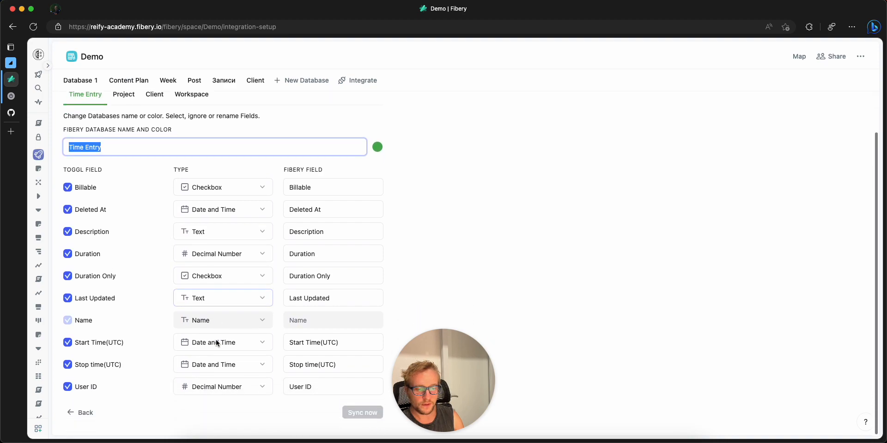
click(234, 387)
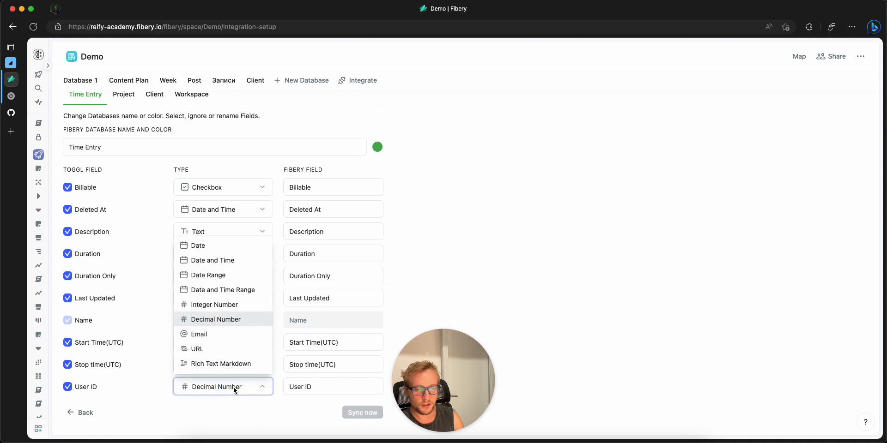
click(233, 307)
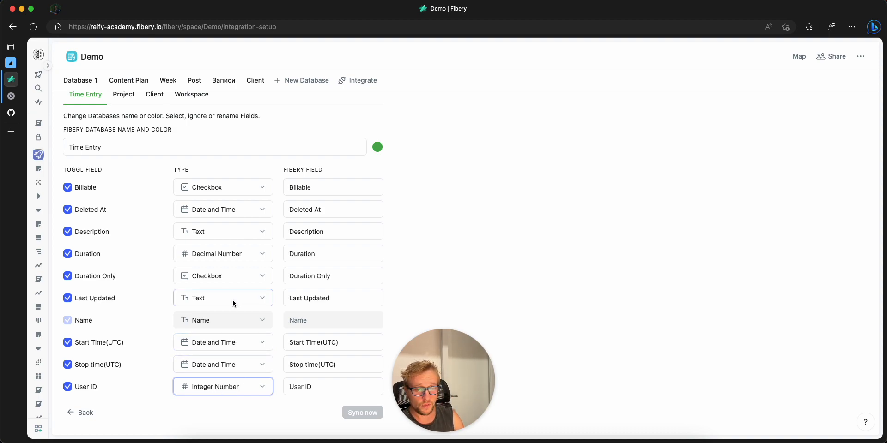
Step: Review the field mapping of the Project database
scroll(261, 292, up, 3)
click(123, 140)
scroll(220, 300, down, 5)
scroll(217, 333, down, 3)
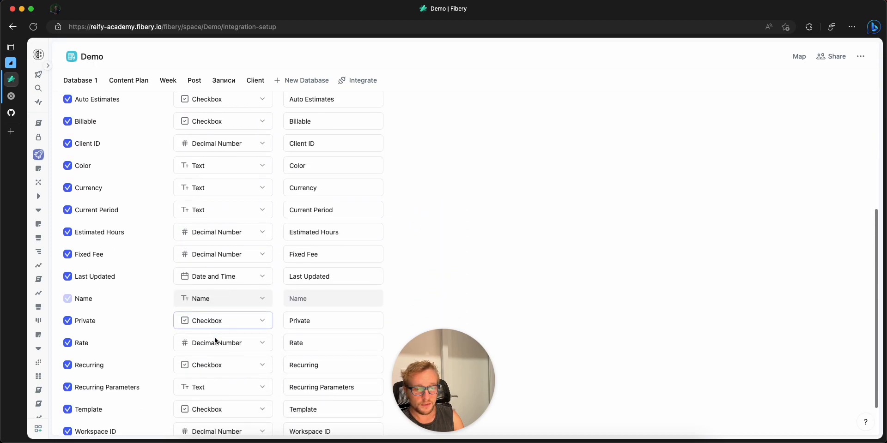
Step: Switch to the fibery-toggl-integration repository on GitHub and view its issues
click(13, 111)
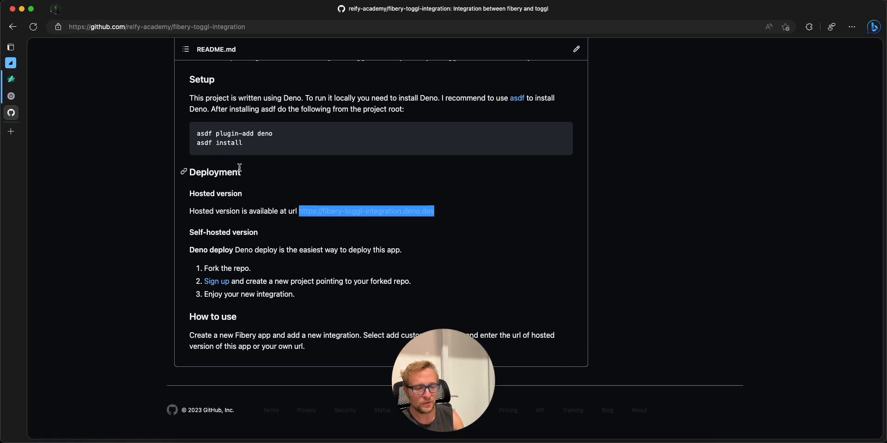
scroll(239, 169, up, 15)
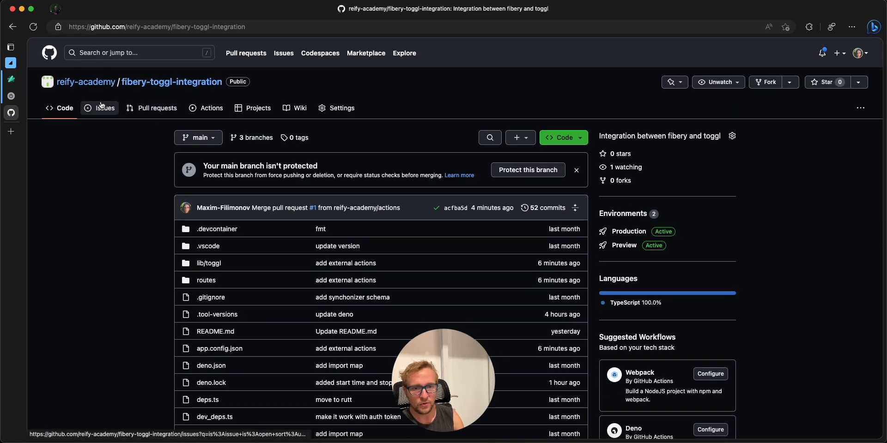
click(97, 109)
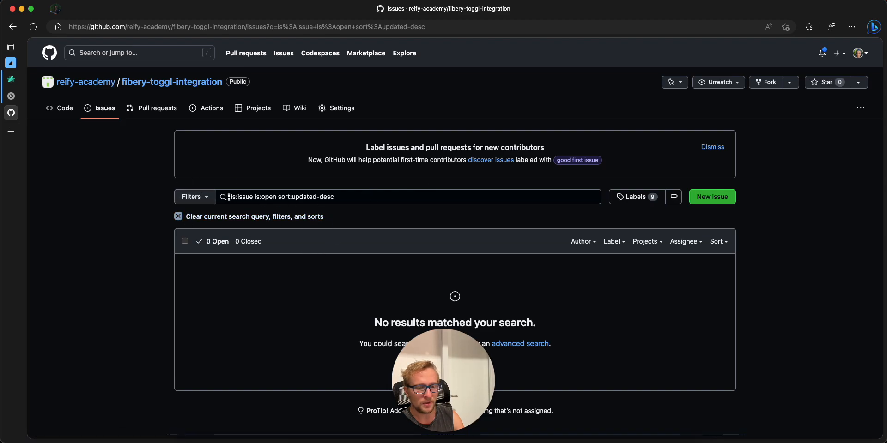
Step: Return to the Fibery integration setup and check the Client and Workspace database mappings
click(11, 79)
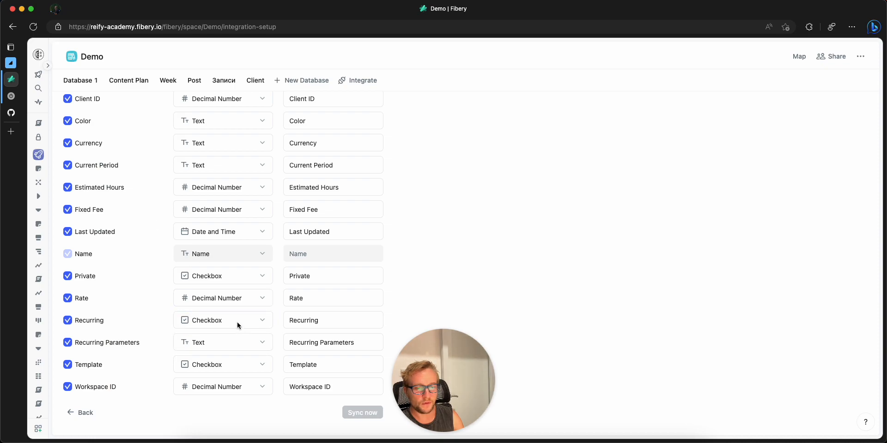
scroll(189, 165, up, 5)
click(158, 139)
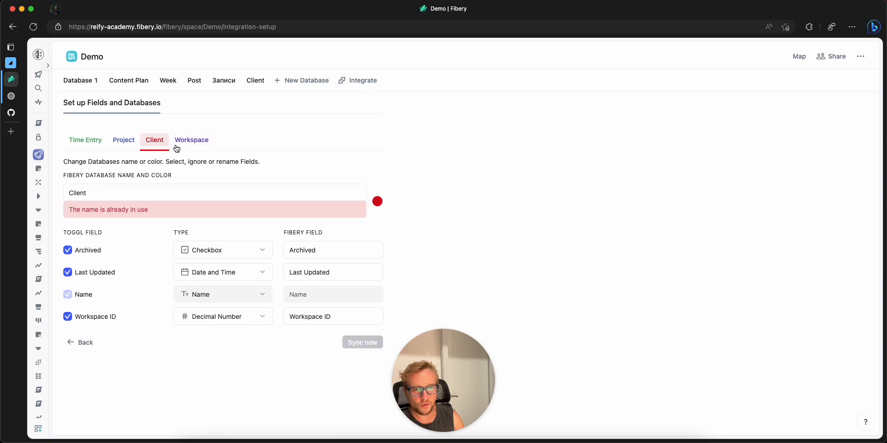
click(176, 146)
click(155, 142)
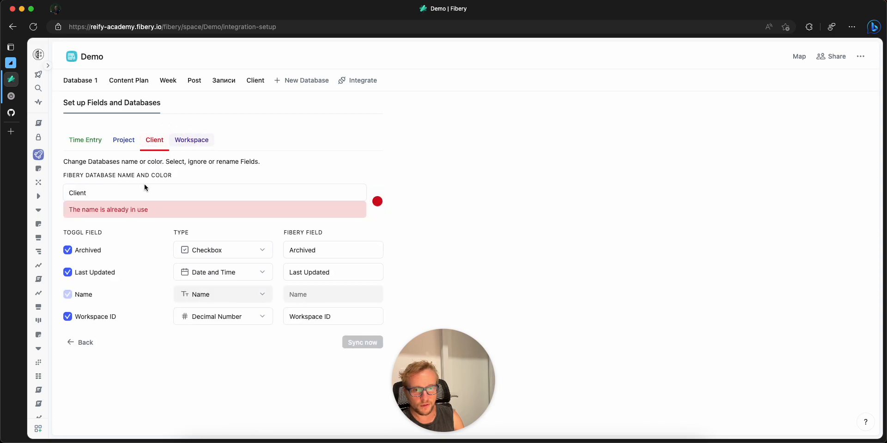
Step: Delete the existing Client database from the Demo space
click(255, 81)
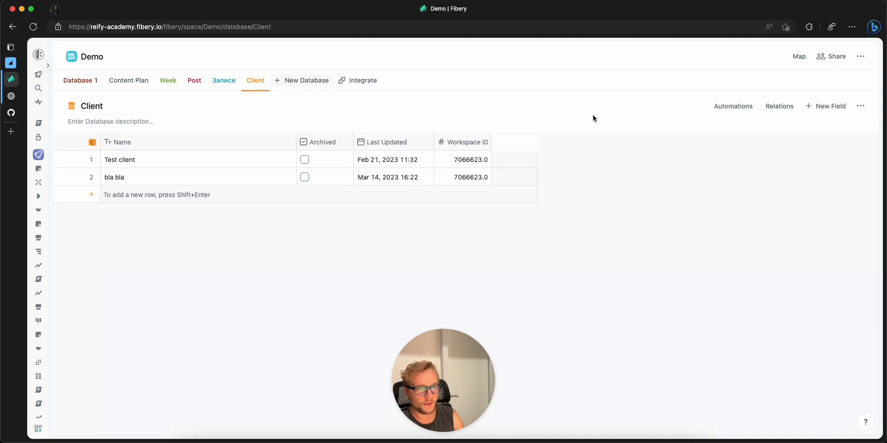
click(860, 106)
click(823, 159)
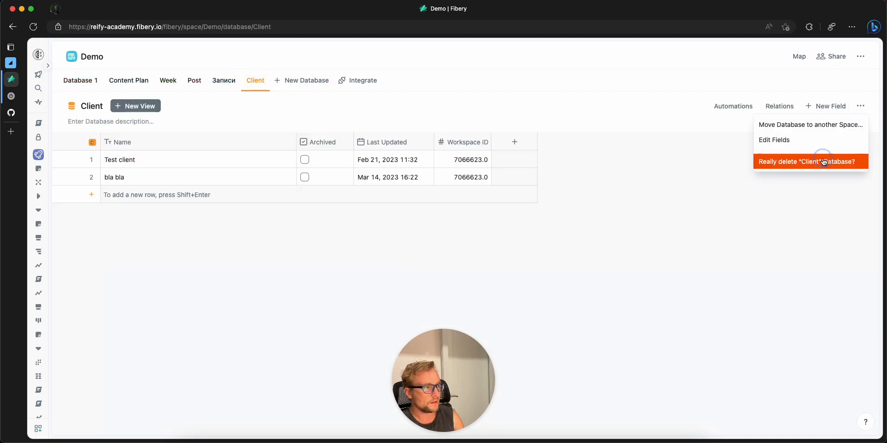
click(823, 161)
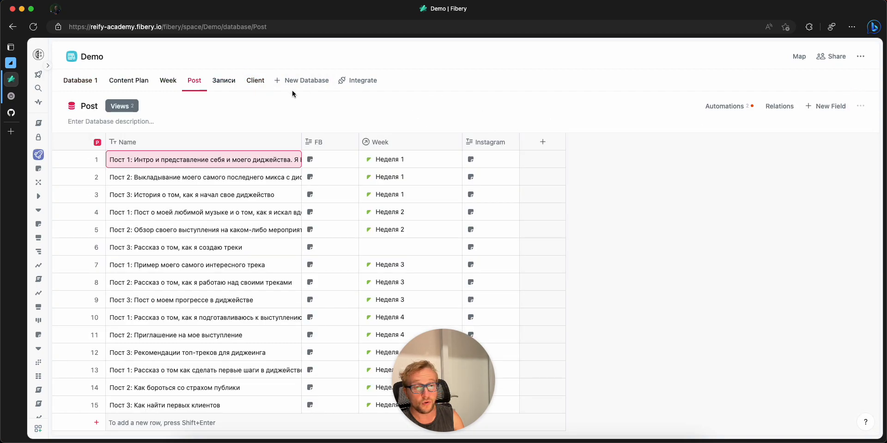
Step: Restart the Toggl integration setup in the Demo space up to the database selection
click(323, 81)
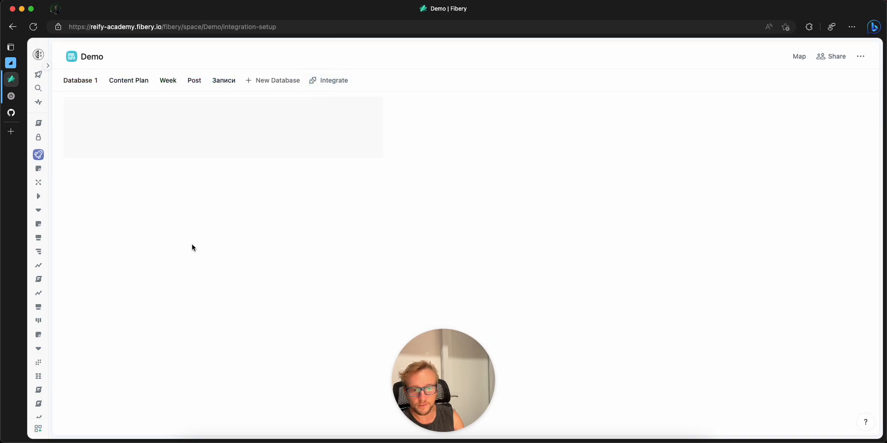
scroll(170, 289, down, 3)
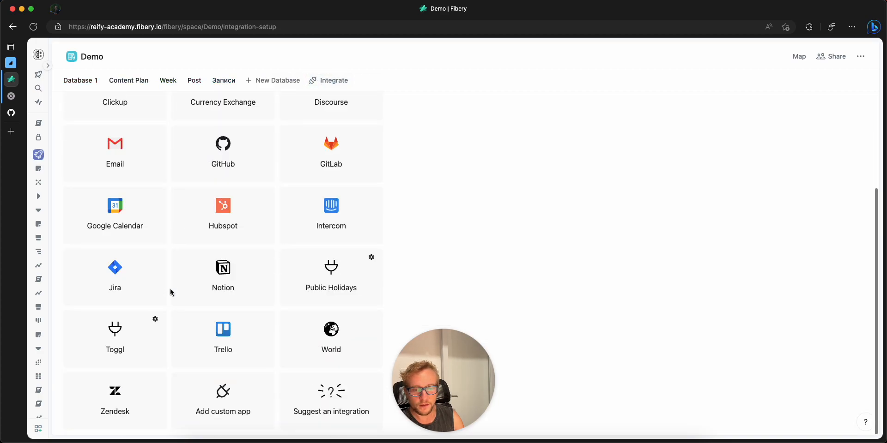
click(123, 330)
click(137, 199)
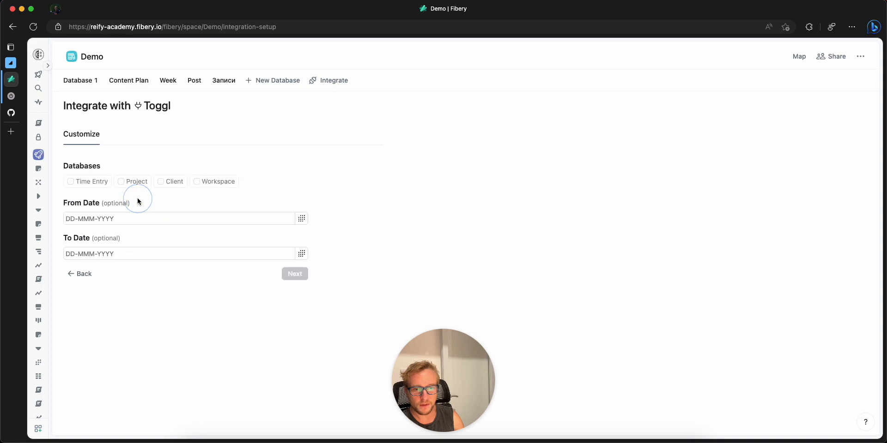
Step: Select the Time Entry, Project, Client and Workspace databases for the Toggl integration and continue to the field setup
click(98, 179)
drag(126, 182, 130, 182)
click(170, 182)
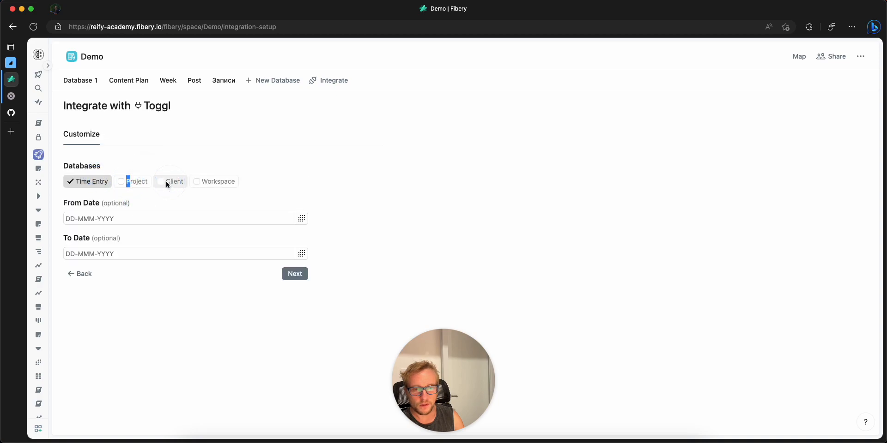
click(204, 182)
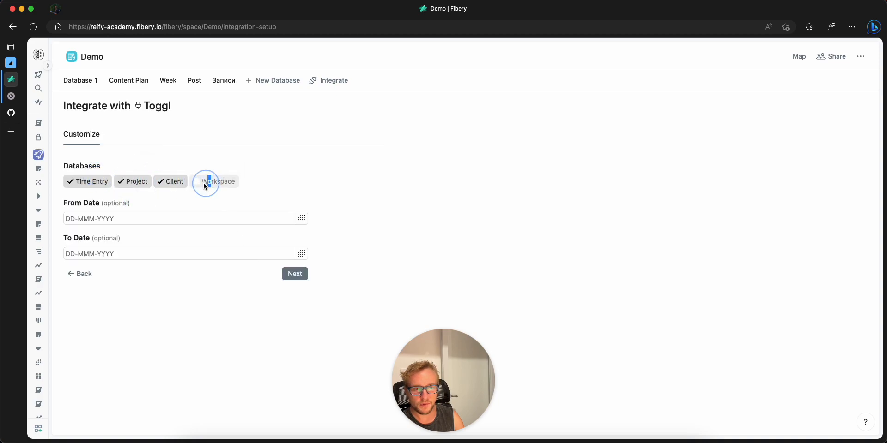
click(292, 274)
Step: Review the Time Entry and Workspace field mappings and start the Toggl sync with the default fields
scroll(206, 203, down, 2)
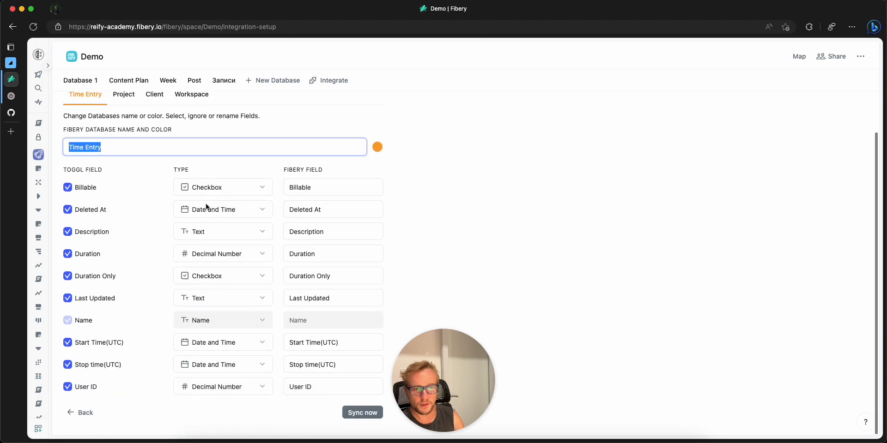
scroll(209, 208, up, 2)
click(200, 148)
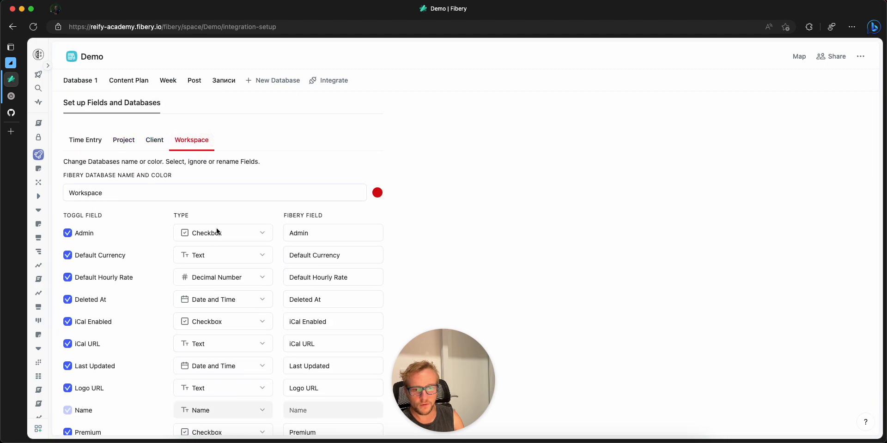
scroll(217, 228, down, 2)
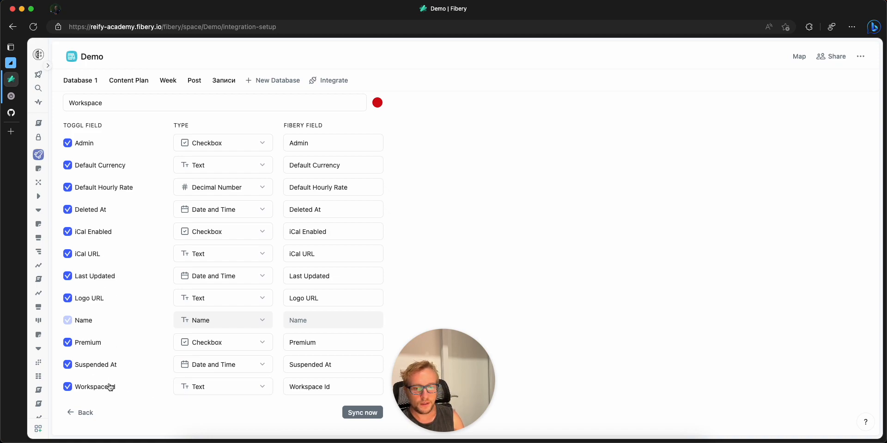
scroll(149, 264, up, 2)
scroll(146, 280, down, 2)
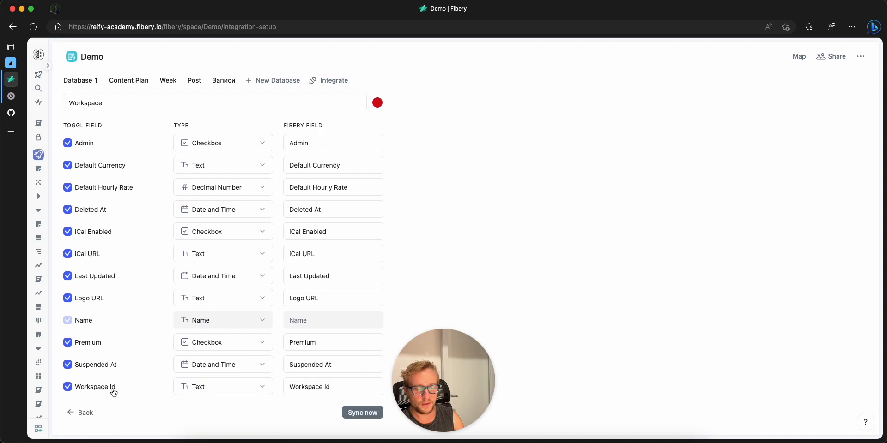
scroll(118, 390, up, 2)
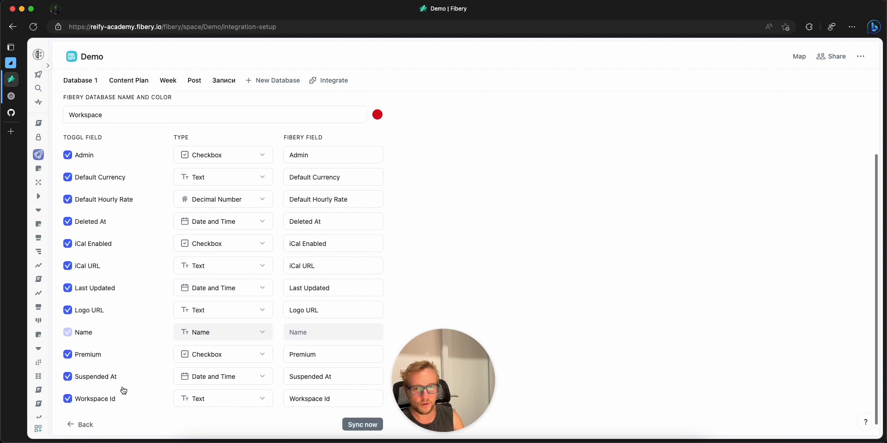
scroll(178, 281, down, 2)
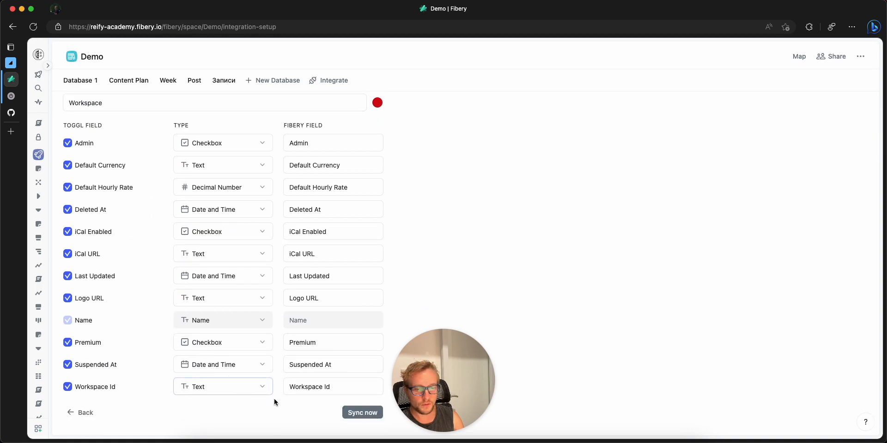
click(358, 416)
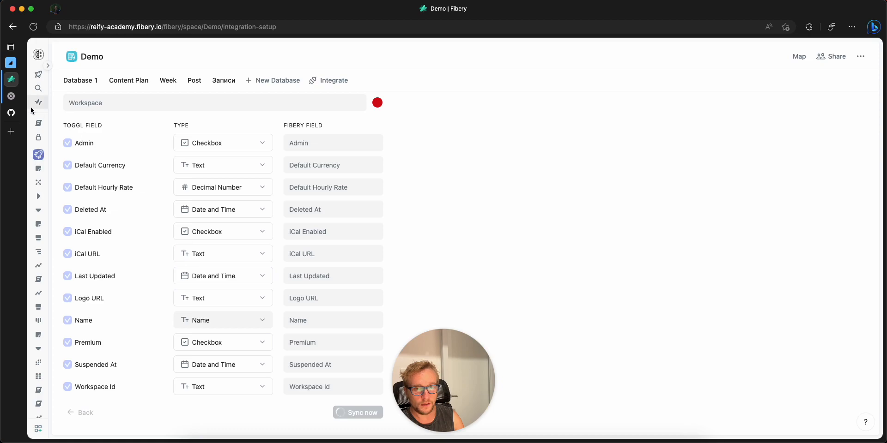
Step: Switch to the fibery-toggl-integration issues on GitHub for a brief check, returning to the Fibery sync setup
click(12, 112)
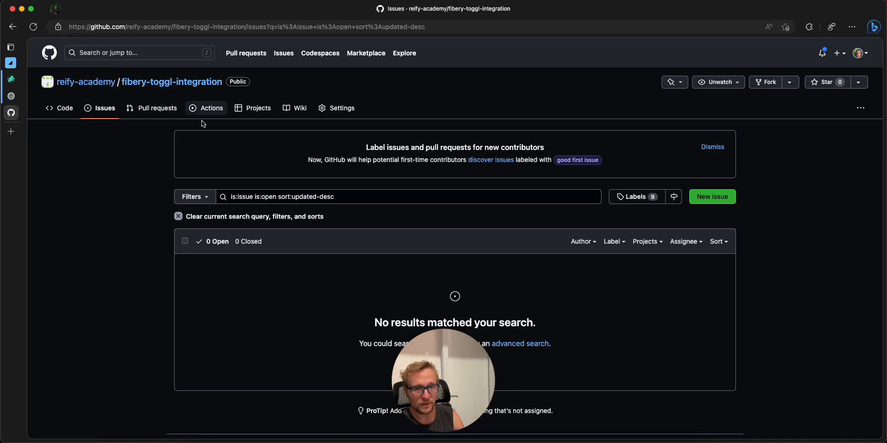
click(11, 79)
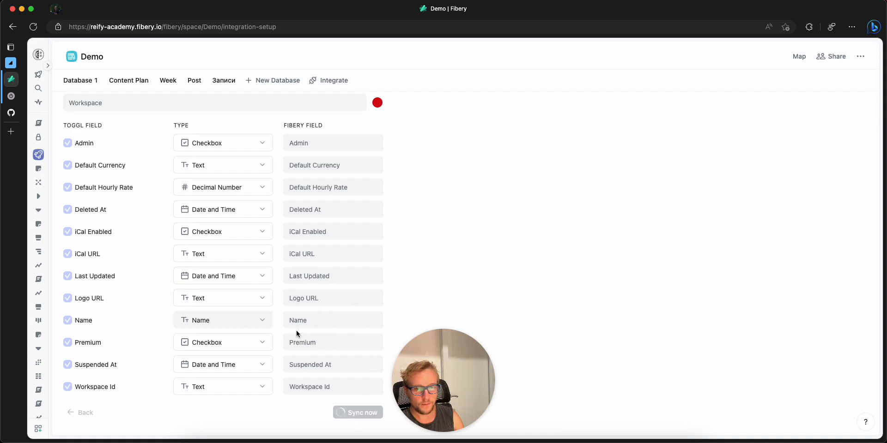
scroll(294, 321, up, 3)
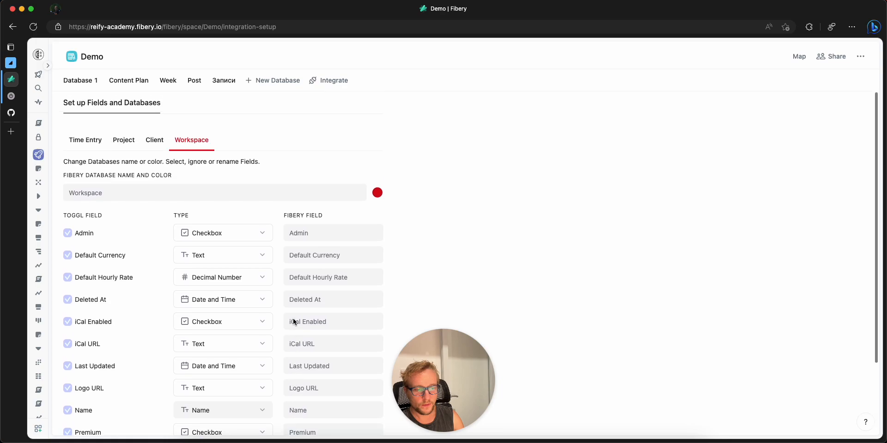
scroll(304, 352, down, 3)
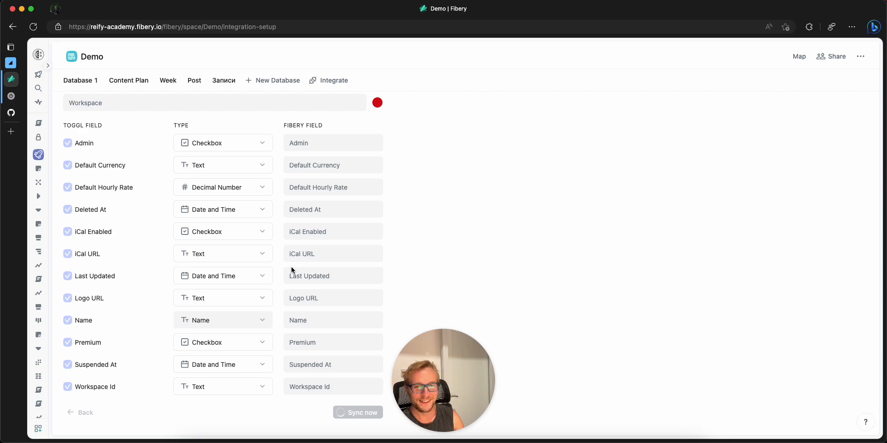
scroll(298, 237, up, 3)
scroll(299, 238, down, 3)
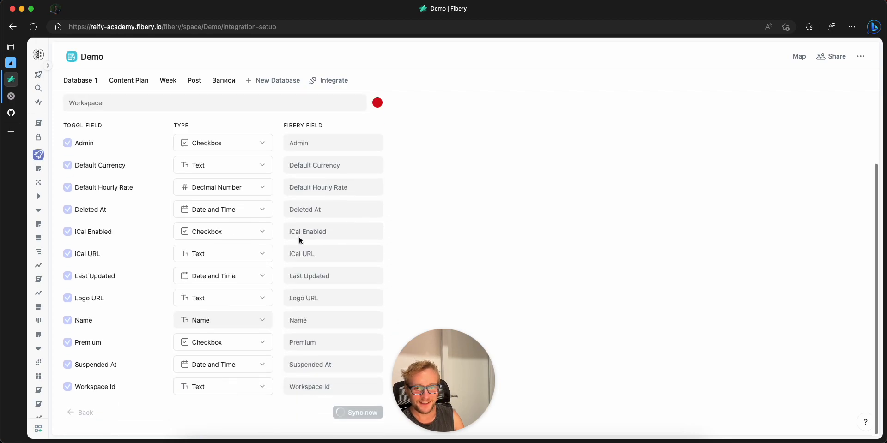
scroll(298, 237, up, 3)
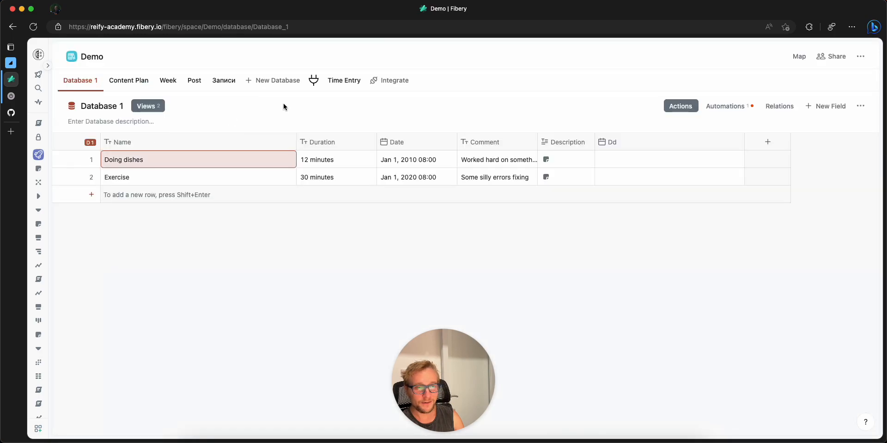
Step: View the synced records in the Time Entry, Project, Client and Workspace databases
click(346, 85)
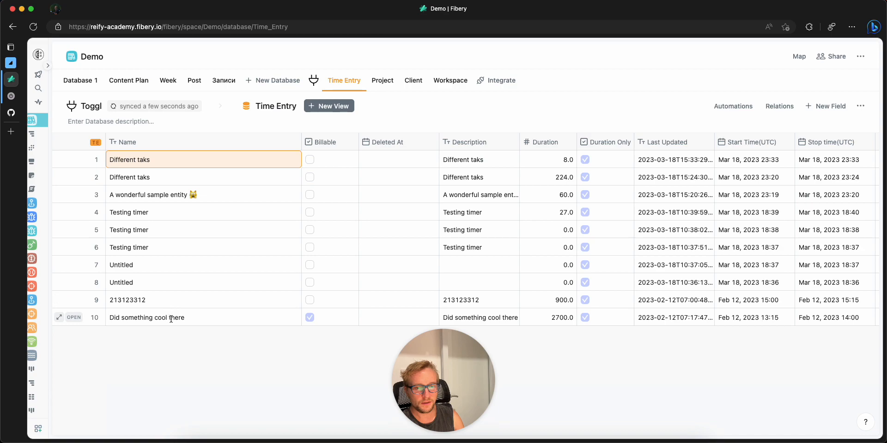
click(382, 81)
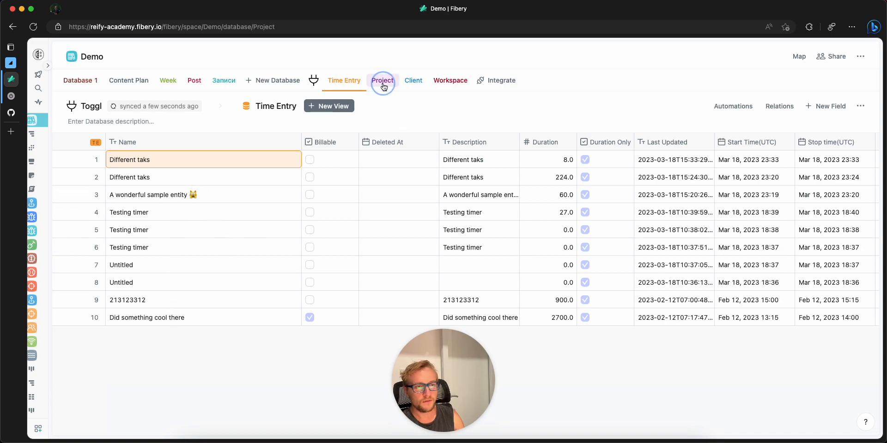
click(412, 81)
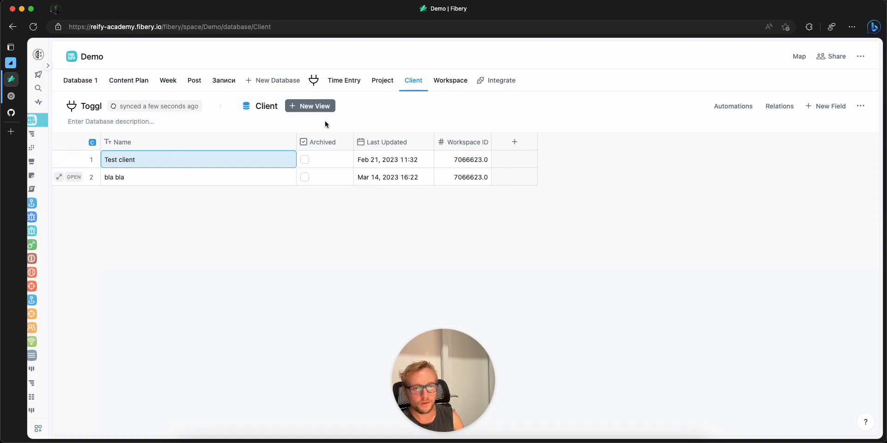
click(442, 82)
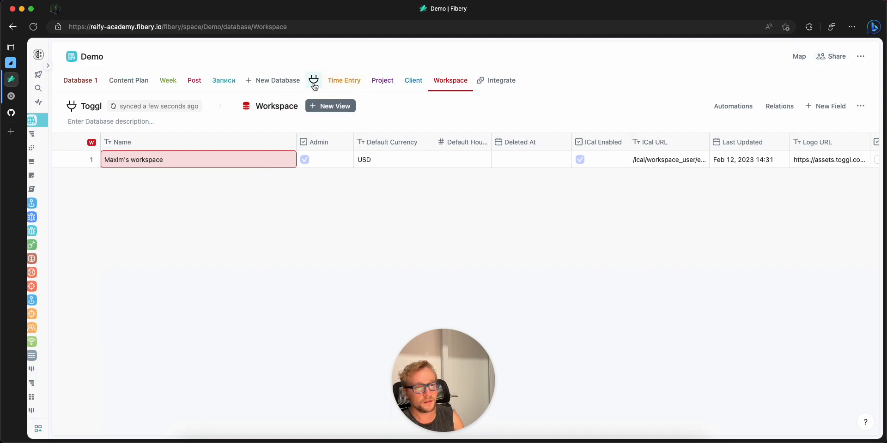
Step: Add a new database to the Demo space and open the Toggl integration's sync settings
click(299, 81)
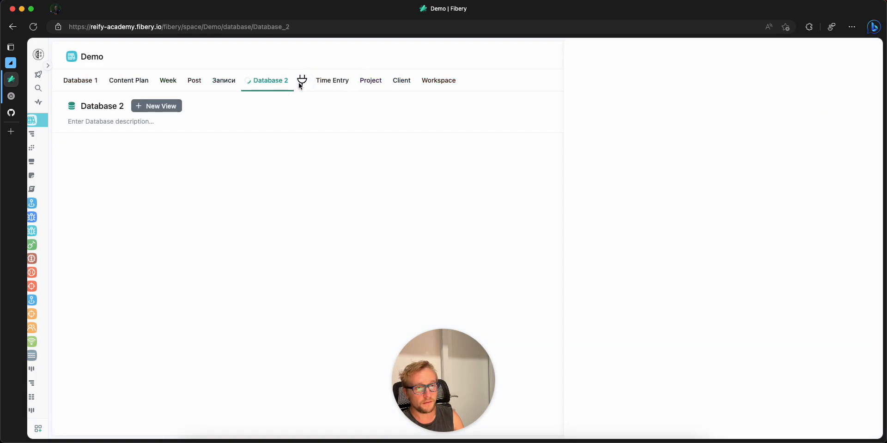
click(360, 82)
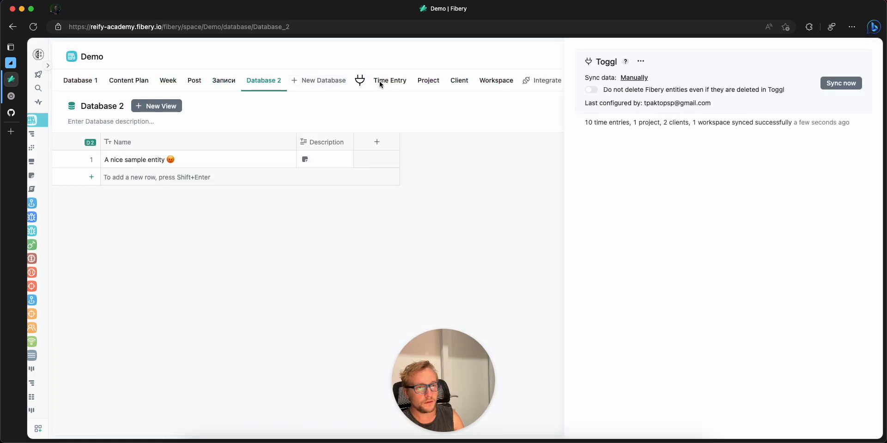
Step: Open the Project database's field settings and set the Toggl data sync to every 60 minutes
click(381, 84)
click(387, 84)
click(418, 87)
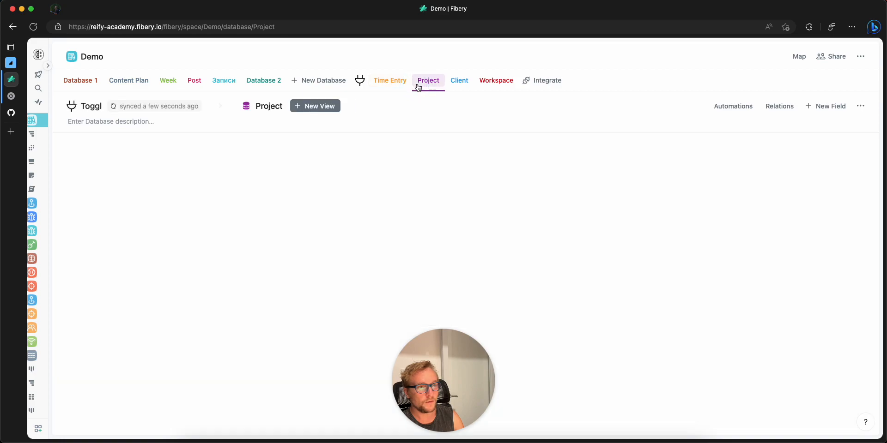
click(860, 106)
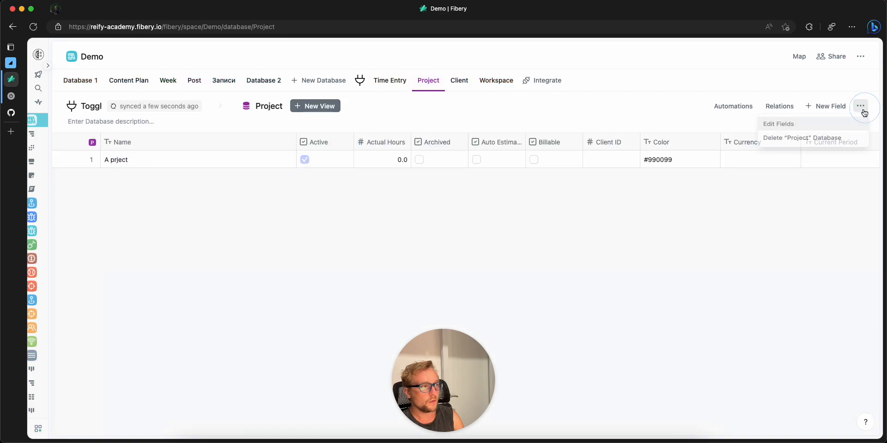
click(828, 122)
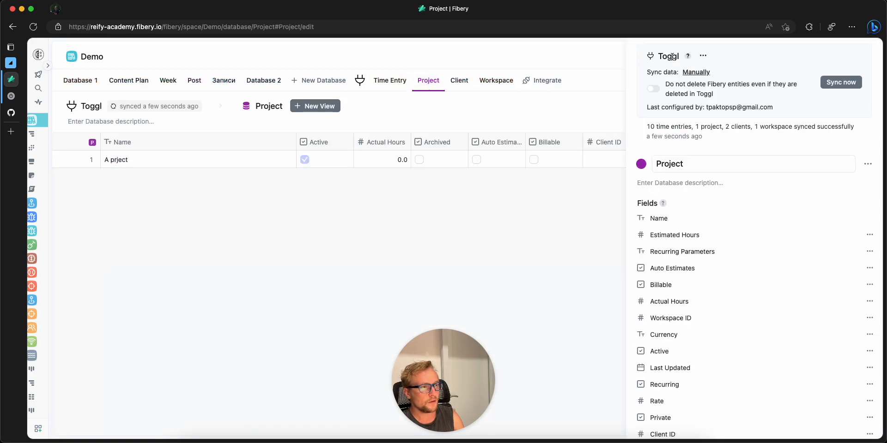
click(694, 73)
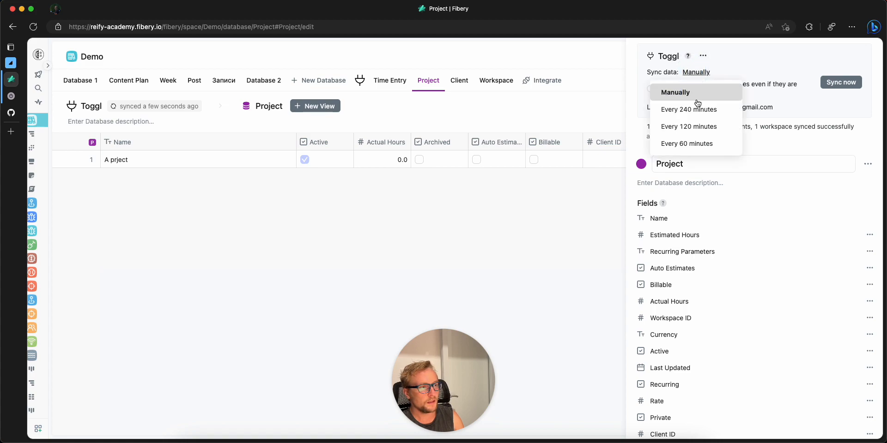
click(686, 144)
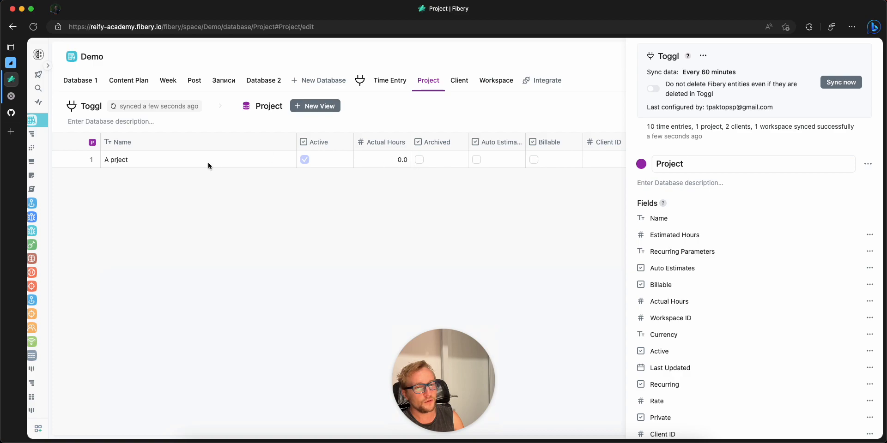
click(201, 195)
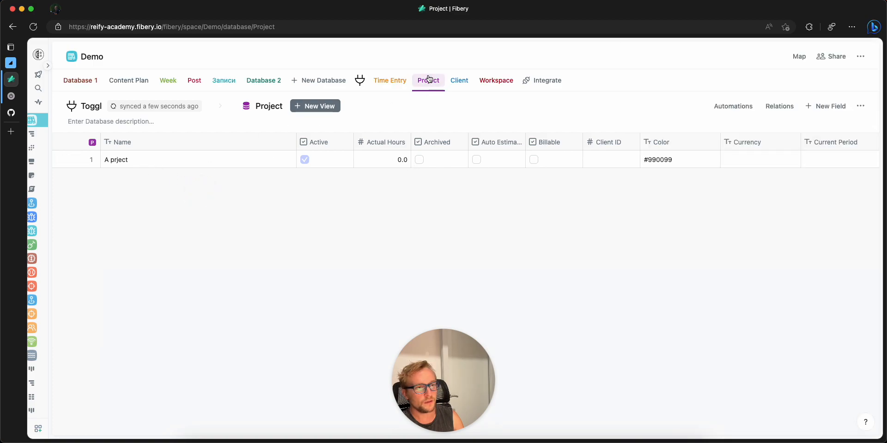
Step: Rename Database 2 in the Demo space to Task
click(402, 79)
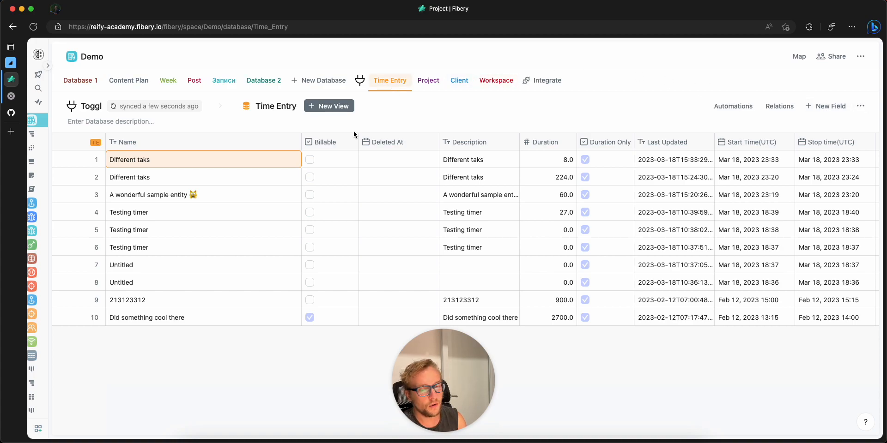
click(267, 82)
click(96, 112)
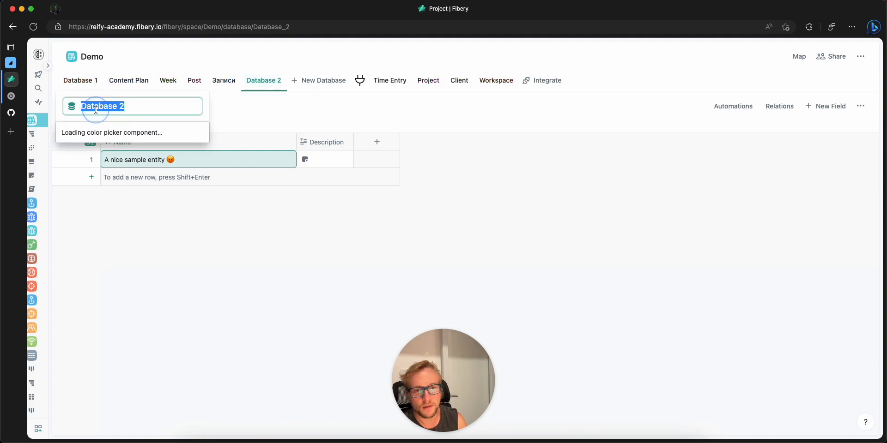
text(Tasks)
key(Return)
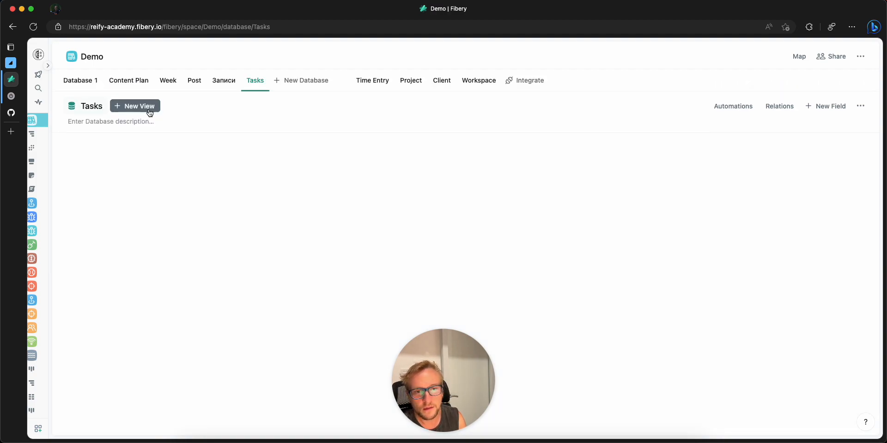
click(97, 107)
click(106, 107)
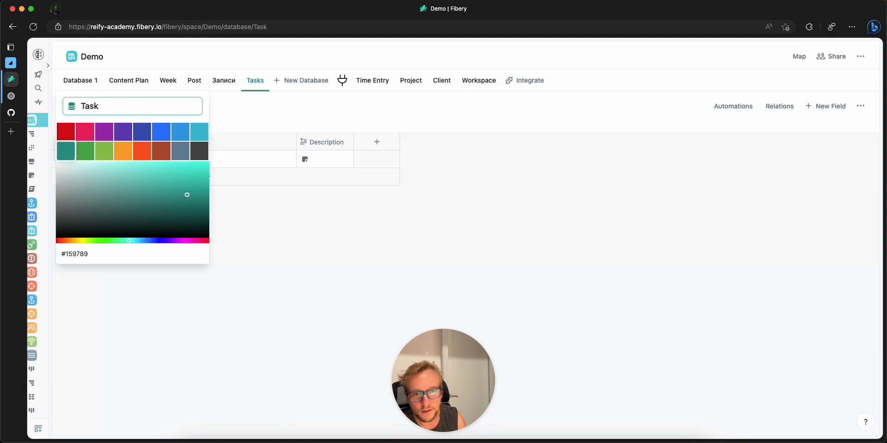
key(Return)
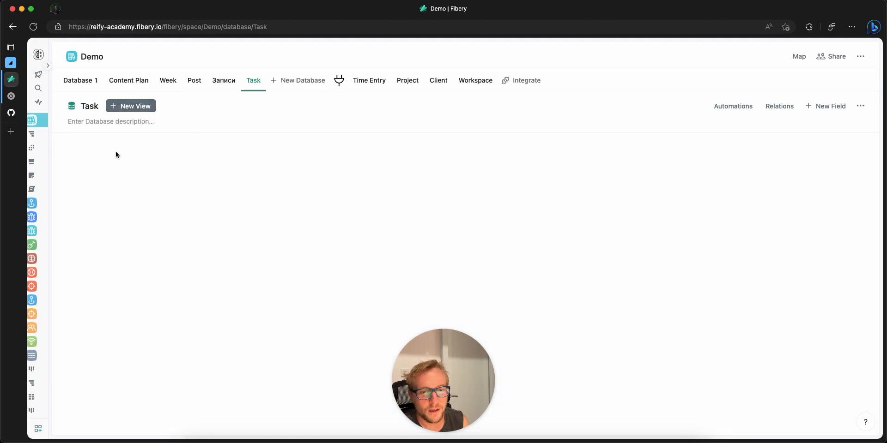
Step: Rename the sample entity in the Task database to "Do the dishes"
double_click(119, 160)
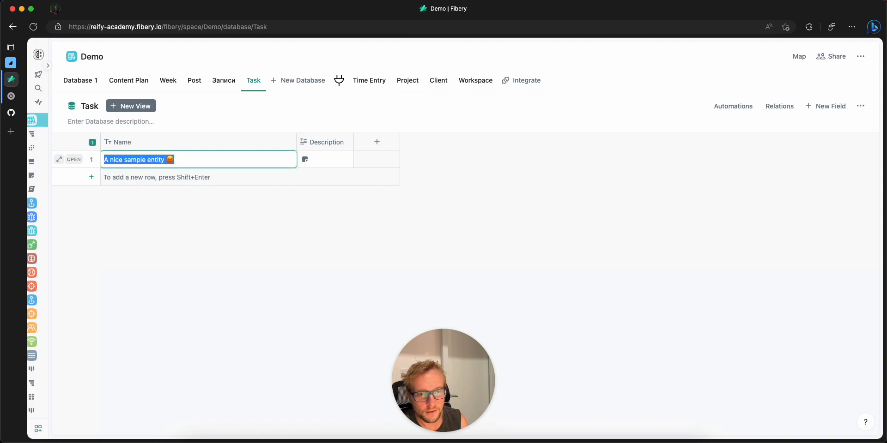
key(BackSpace)
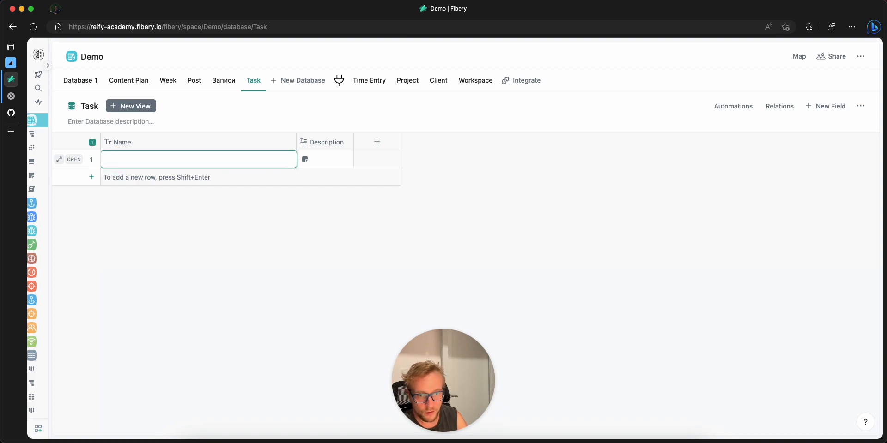
key(Return)
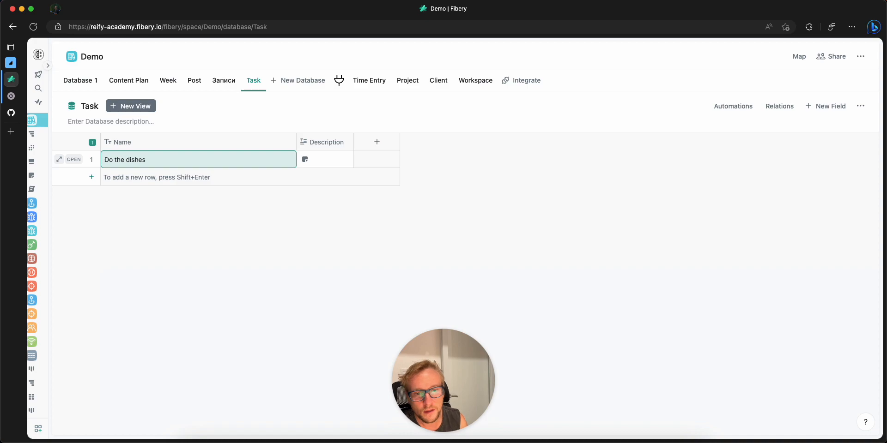
Step: Open the "Do the dishes" task and add a button field titled "Start Timer"
click(59, 160)
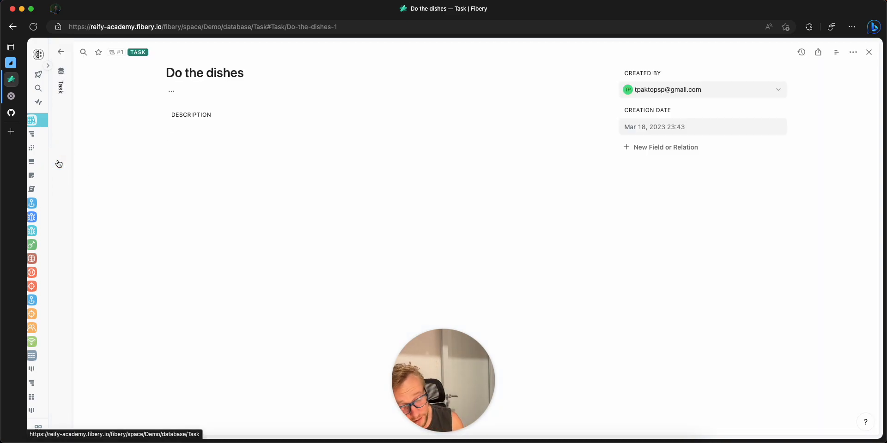
click(671, 148)
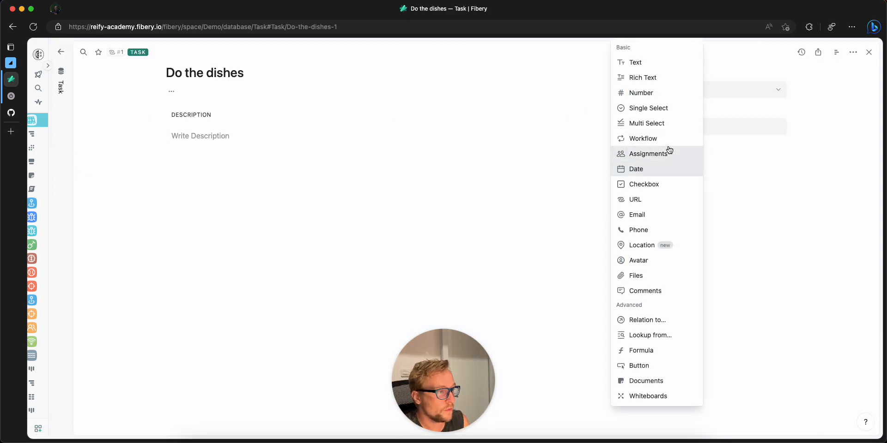
click(652, 368)
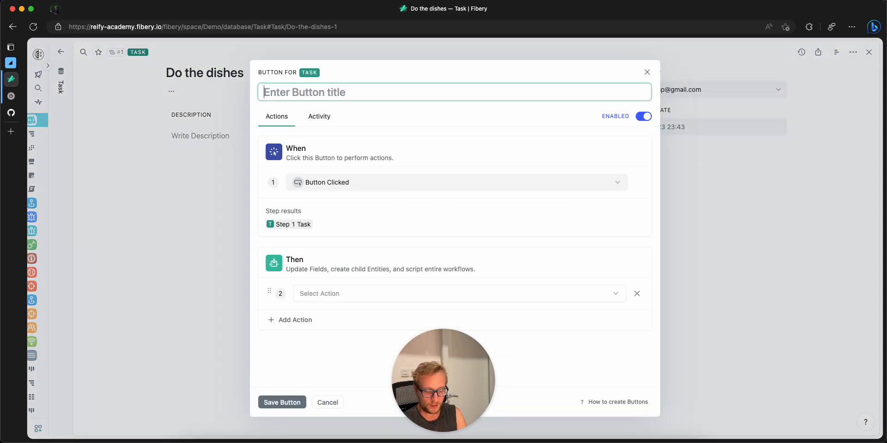
text(Start Timer)
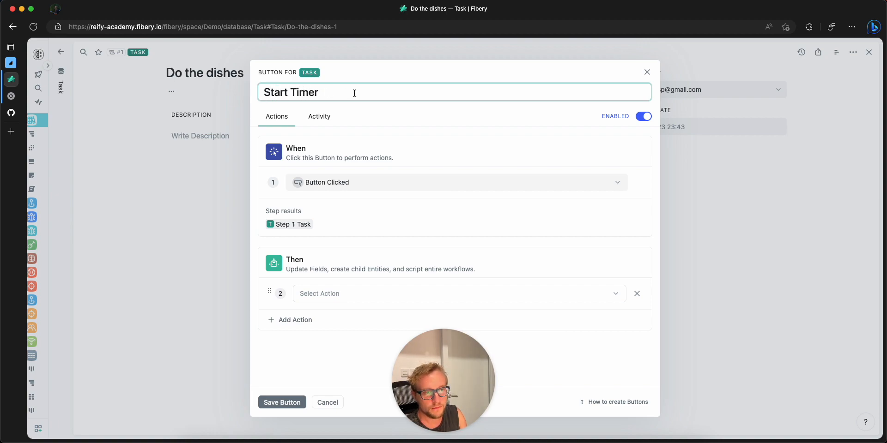
drag(267, 93, 336, 87)
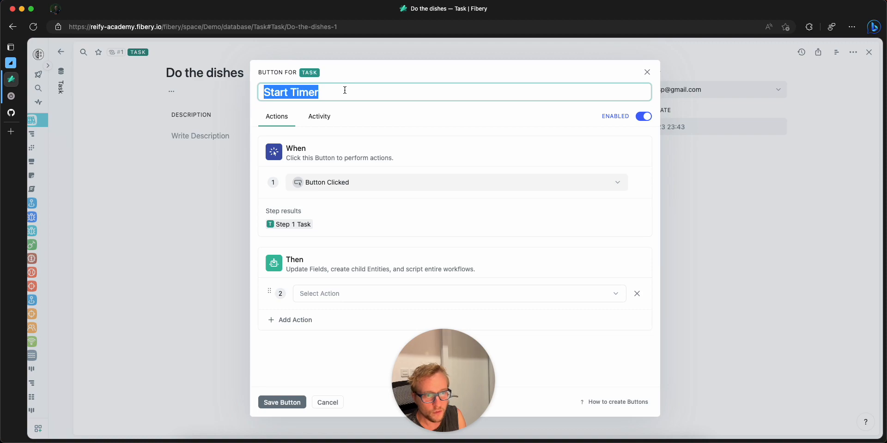
click(352, 91)
triple_click(352, 92)
key(BackSpace)
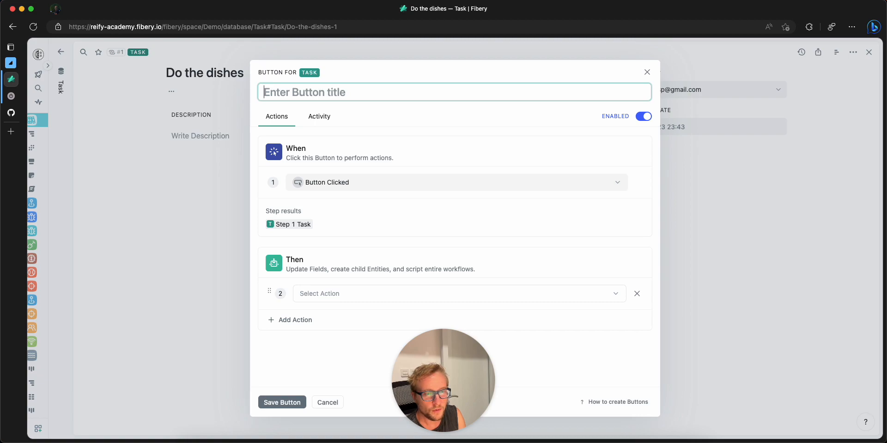
text(d)
text(tat )
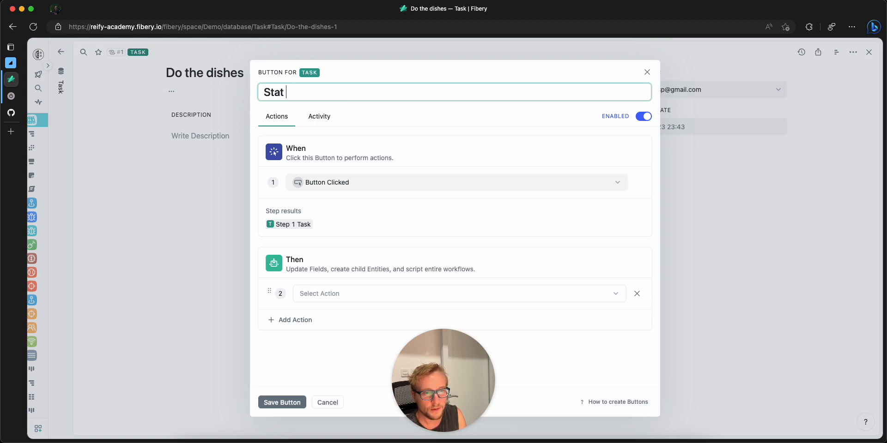
key(BackSpace)
key(BackSpace)
text(rt Timer)
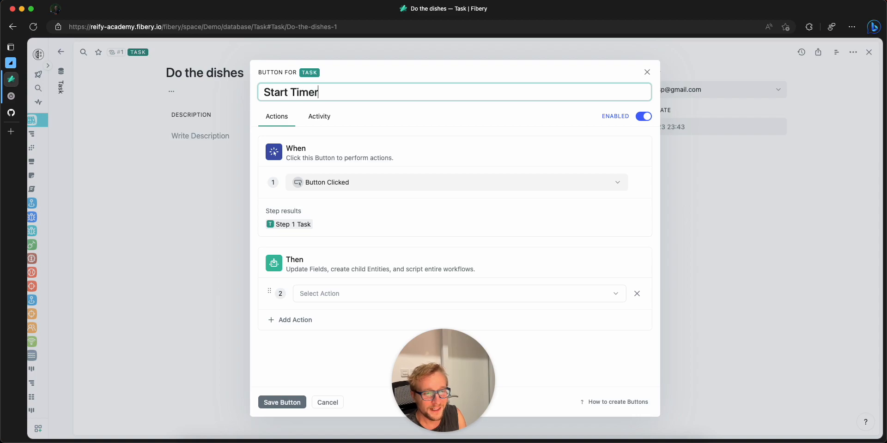
Step: Set the Start Timer button's action to Starts Toggl Timer
click(363, 293)
scroll(367, 240, down, 1)
text(starr)
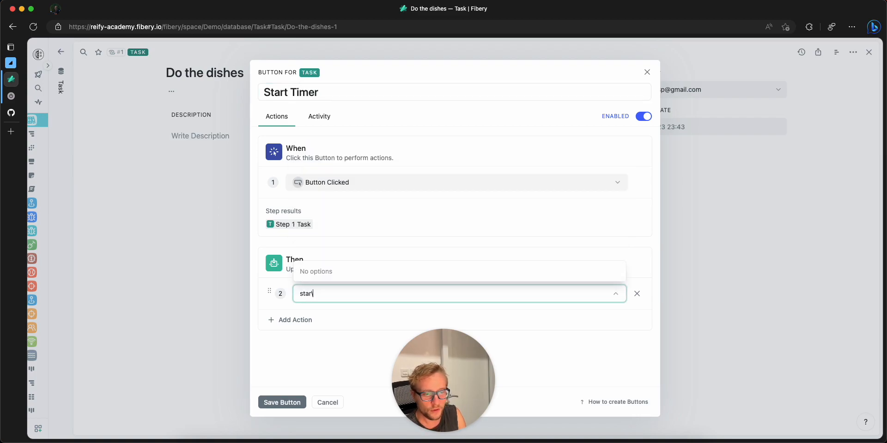
key(BackSpace)
key(BackSpace)
key(BackSpace)
key(BackSpace)
key(BackSpace)
text(Start)
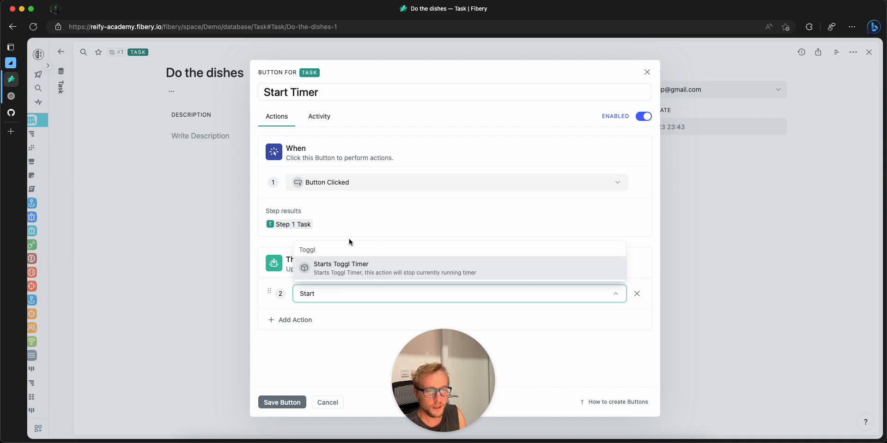
click(352, 269)
key(ctrl+super+space)
scroll(376, 281, down, 1)
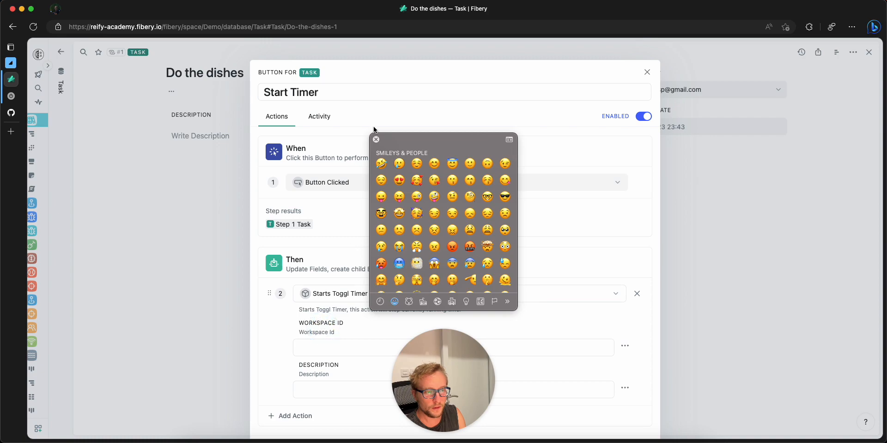
click(376, 140)
scroll(362, 239, down, 3)
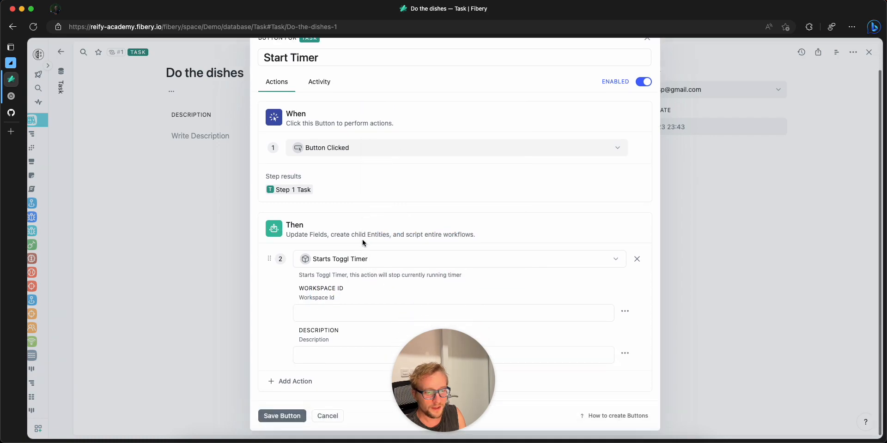
click(346, 309)
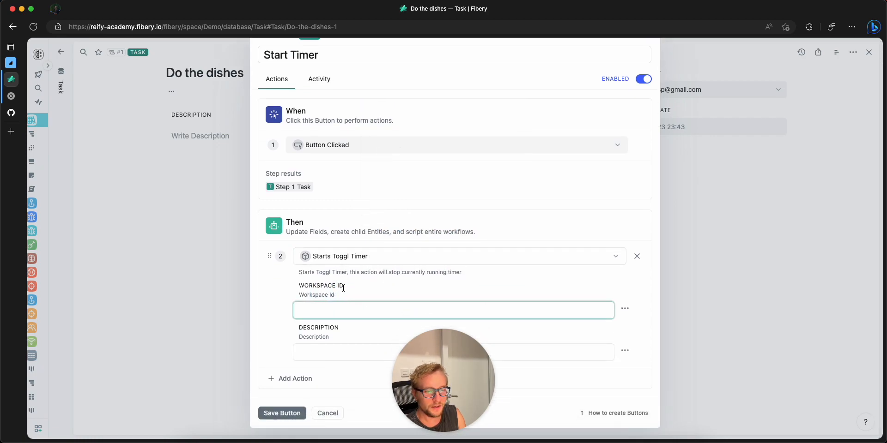
double_click(339, 285)
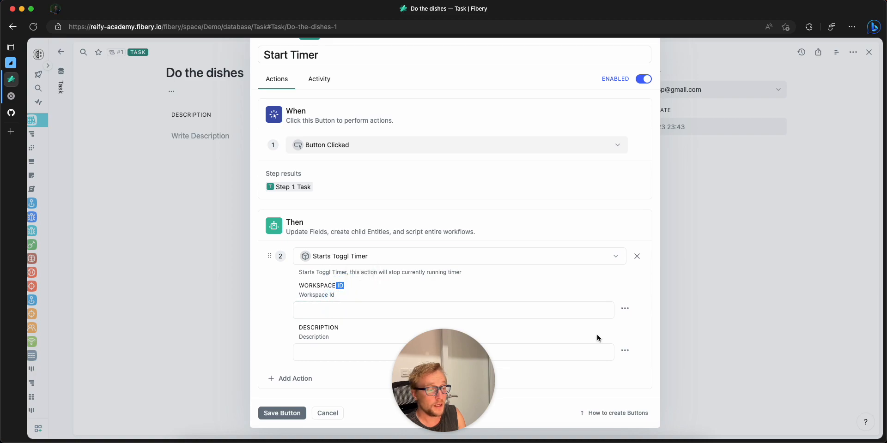
click(624, 309)
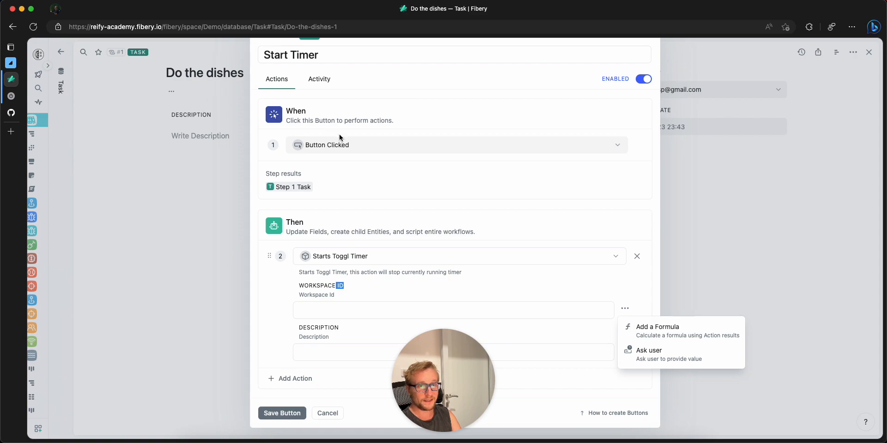
click(443, 298)
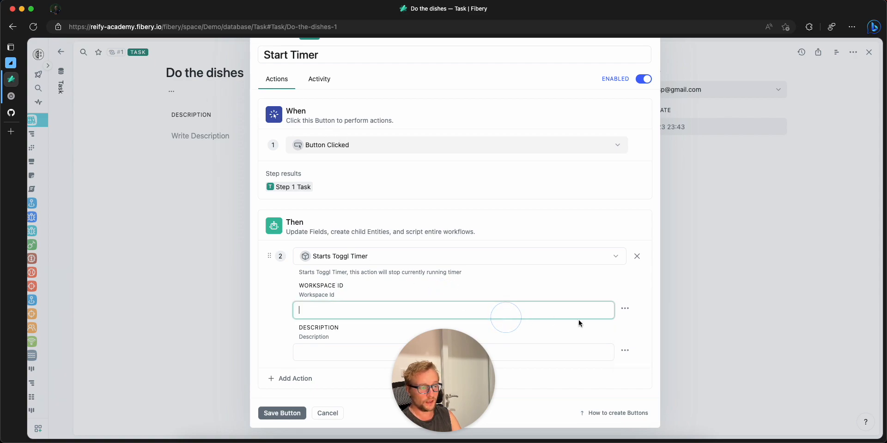
Step: Set the action's Workspace ID to the formula Workspaces.Sort(Name).First().[Workspace Id]
click(625, 309)
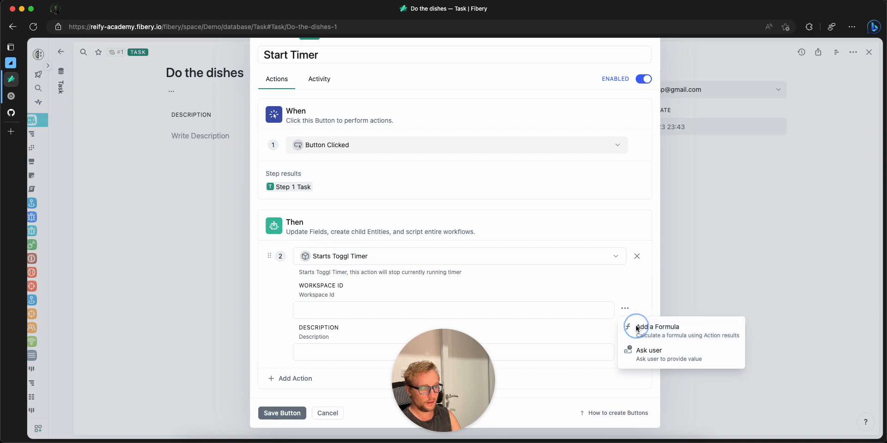
click(635, 328)
text(Workspaces.)
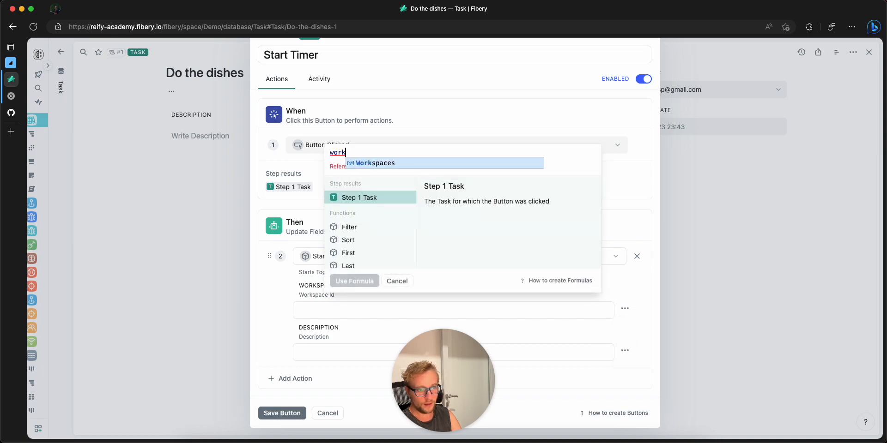
text(Sort(Na)
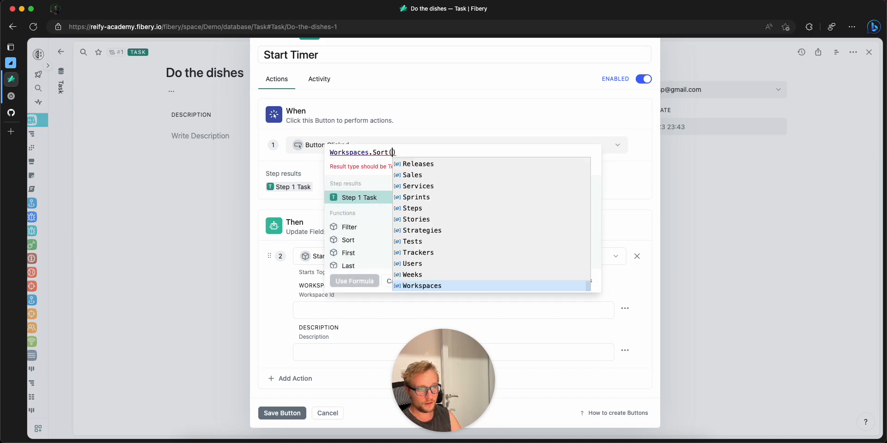
key(Return)
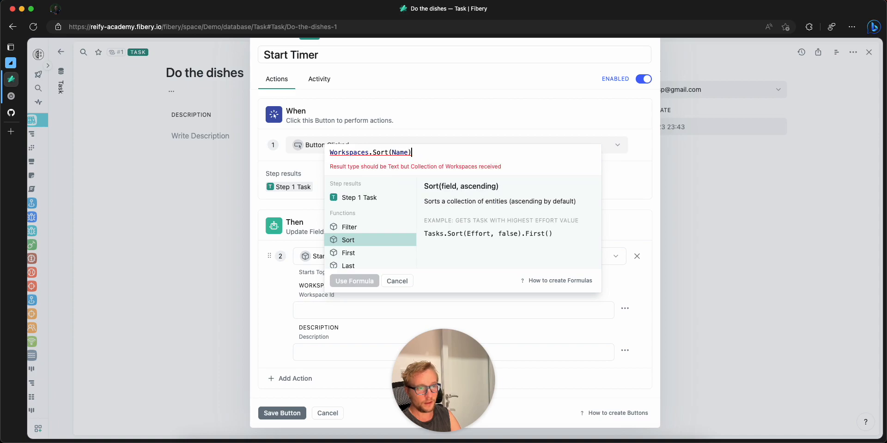
text().f)
key(Down)
key(Return)
text(.wo)
key(Return)
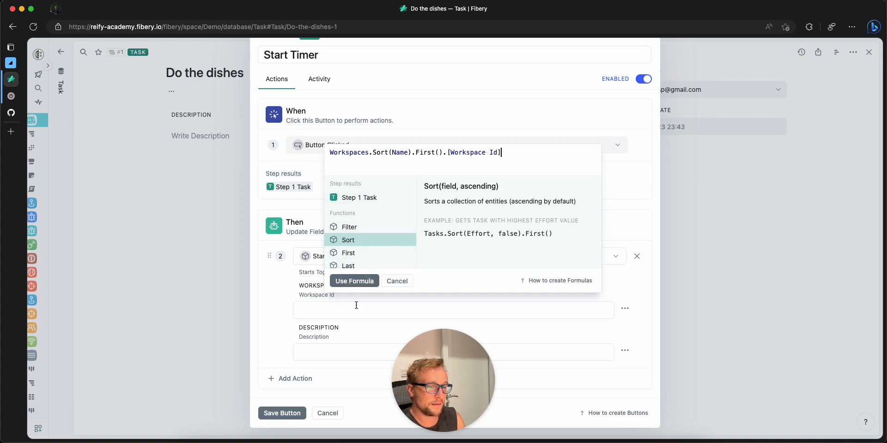
click(356, 283)
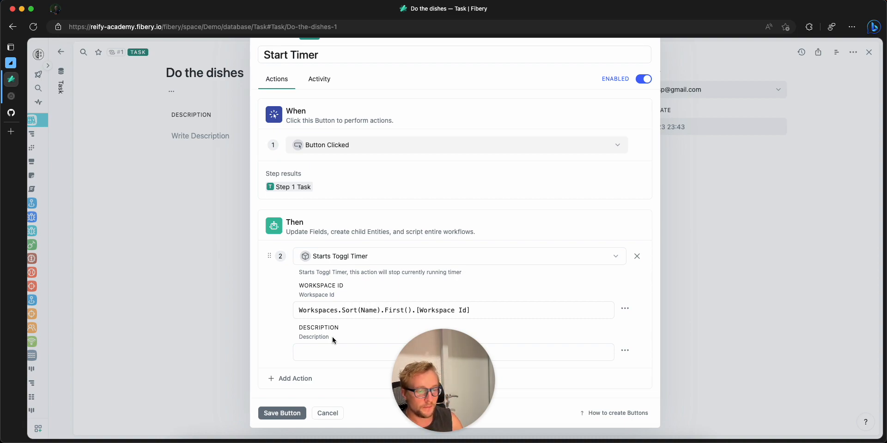
Step: Set the action's Description to the formula [Step 1 Task].Name and save the button
click(333, 352)
click(625, 356)
click(625, 356)
click(649, 369)
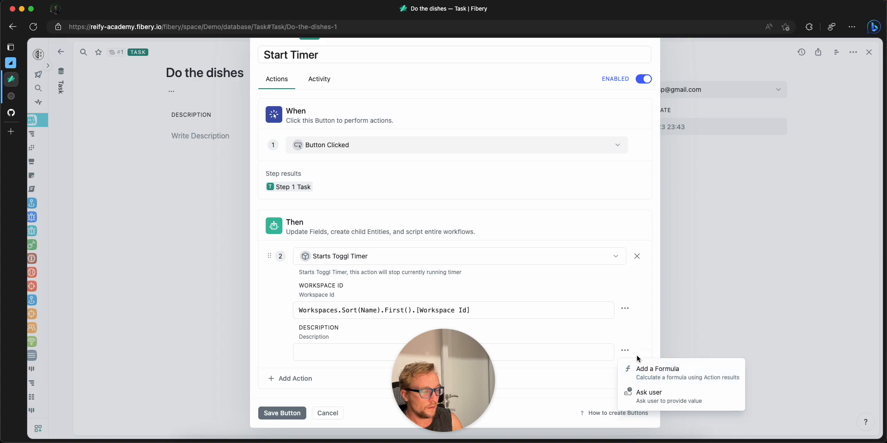
click(406, 239)
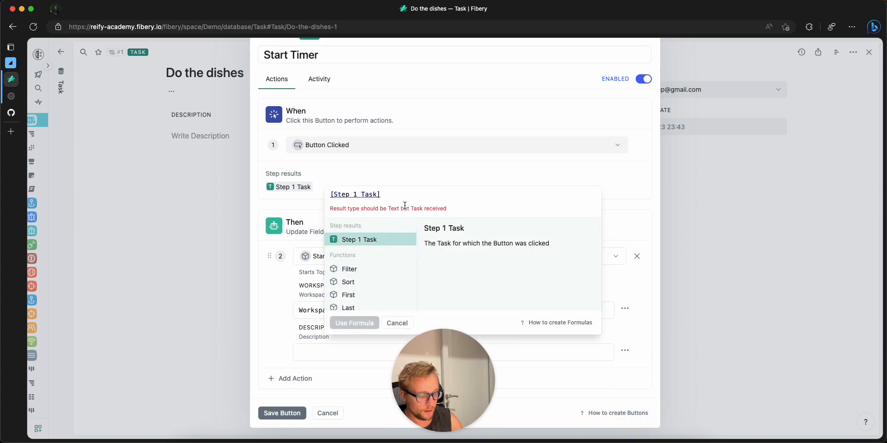
text(.)
click(411, 249)
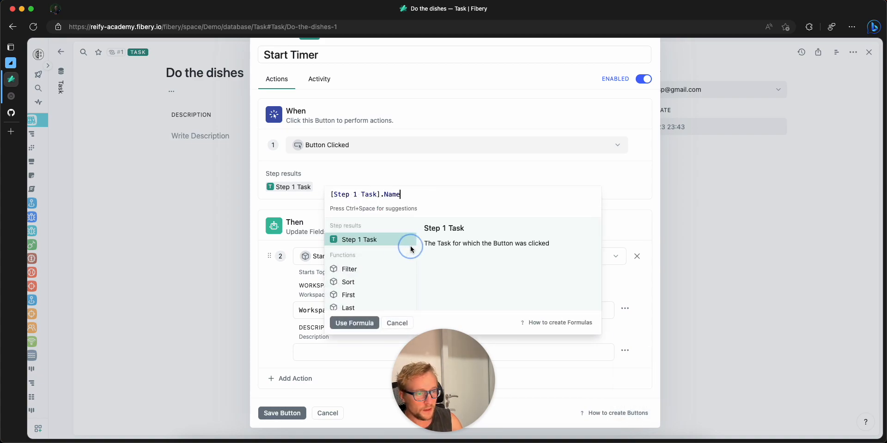
click(361, 325)
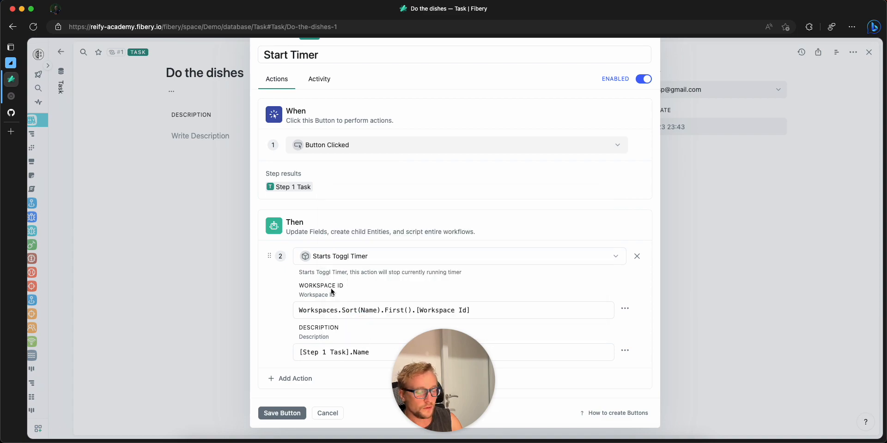
click(288, 412)
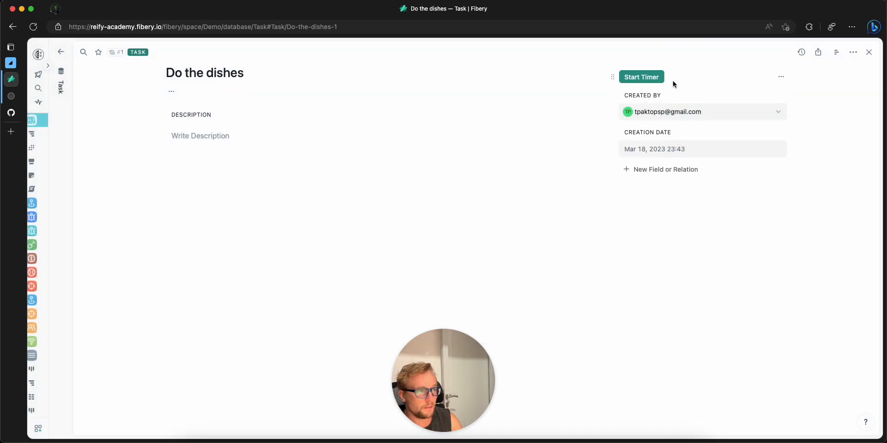
Step: Run Start Timer on the "Do the dishes" task using the Test Toggl Account
click(644, 80)
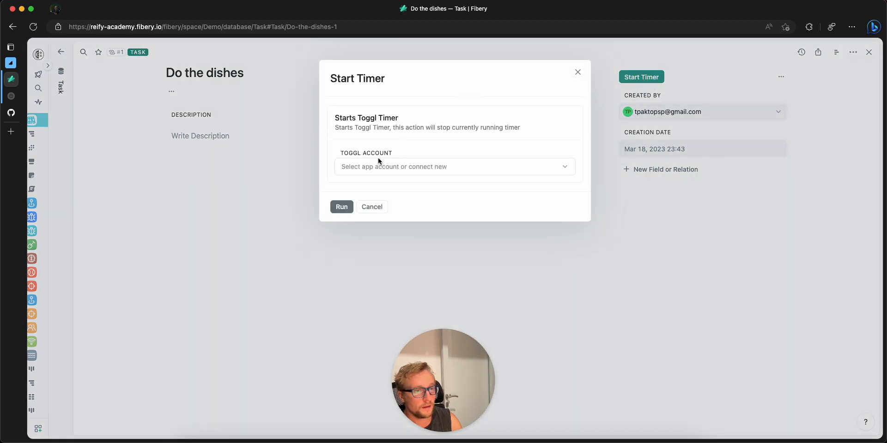
click(363, 168)
click(373, 189)
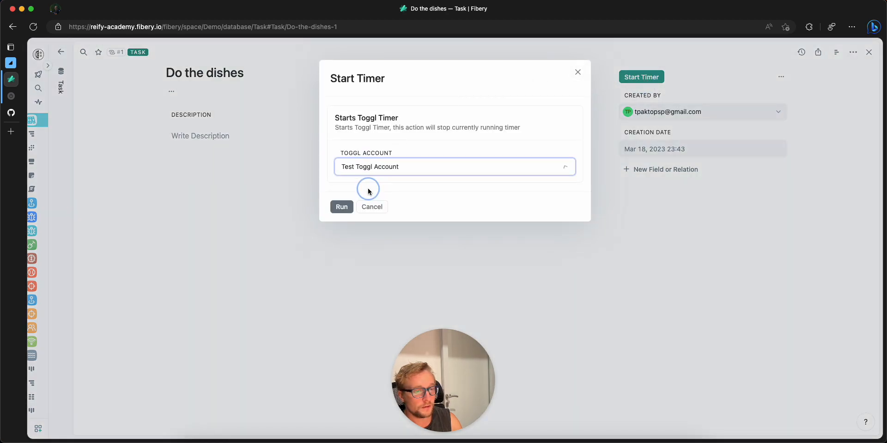
click(347, 208)
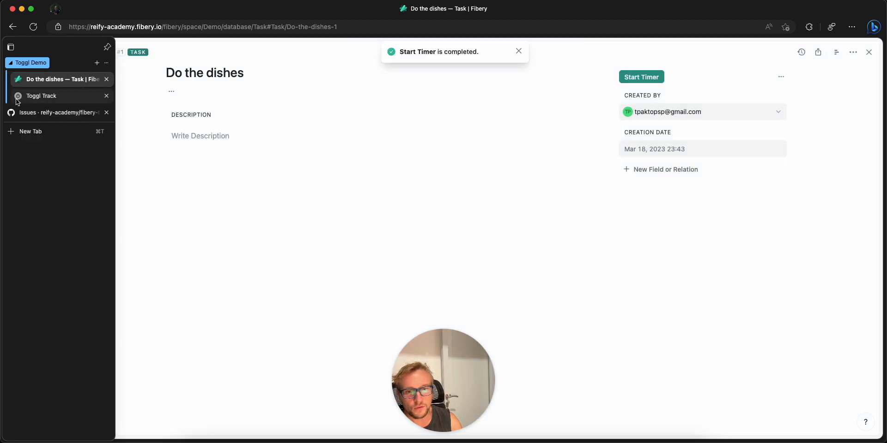
Step: Switch to Toggl Track to check the running timer's description and workspace, and return to Fibery
click(21, 99)
drag(203, 62, 146, 58)
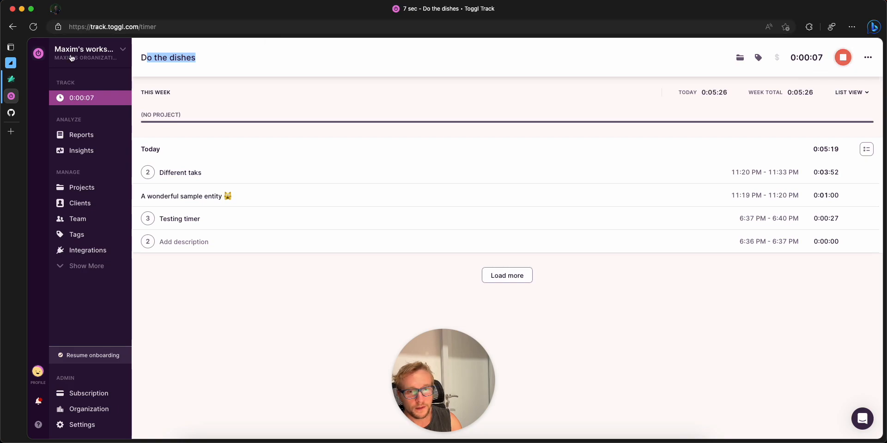
click(13, 82)
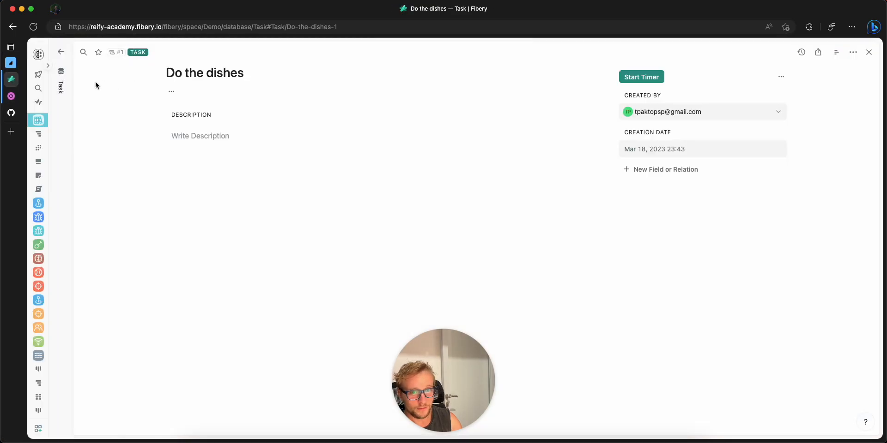
Step: Add a second entity named "Vacuuming" to the Task database and open it
click(63, 88)
click(144, 177)
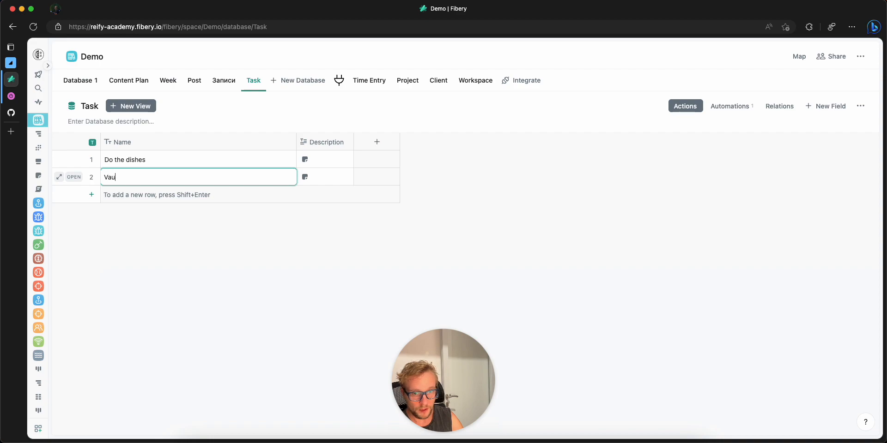
text(Vacuuming)
key(Escape)
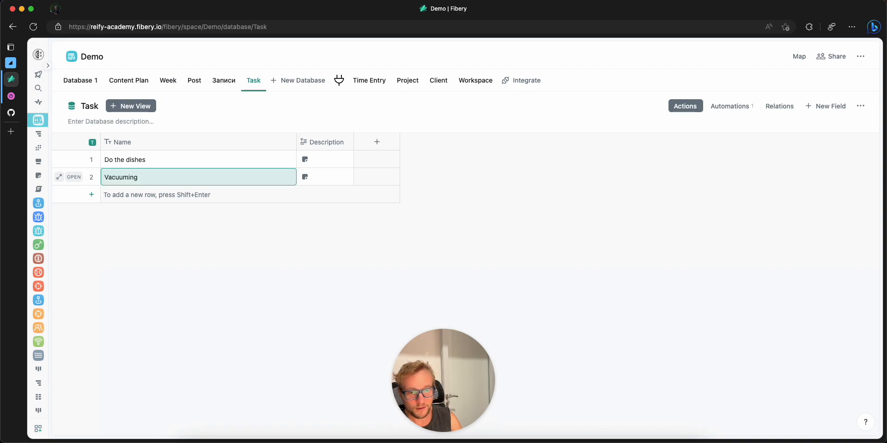
click(74, 177)
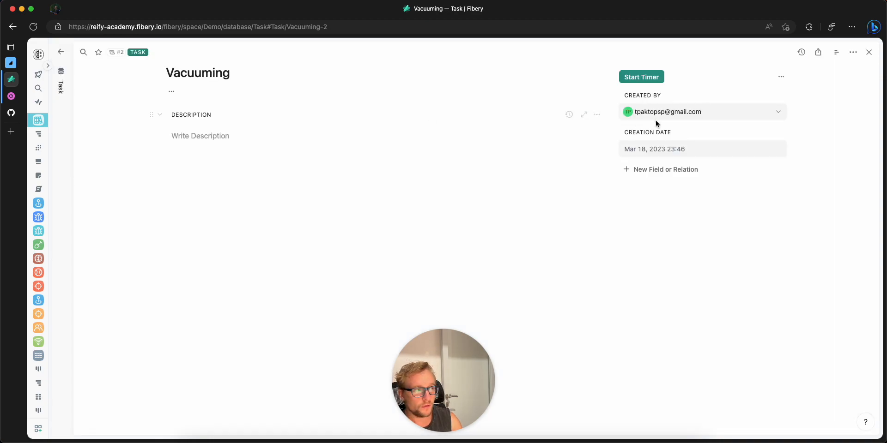
Step: Run Start Timer on the Vacuuming task using the Test Toggl Account, check the running timer in Toggl Track, and return to Fibery
click(646, 77)
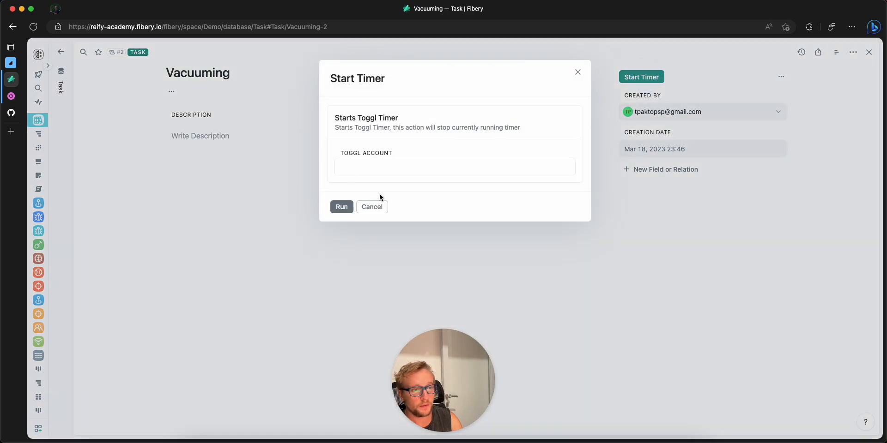
click(342, 207)
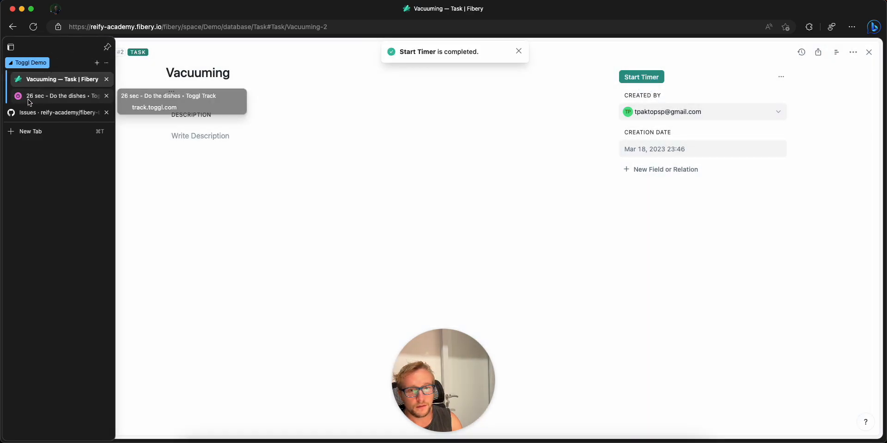
click(31, 98)
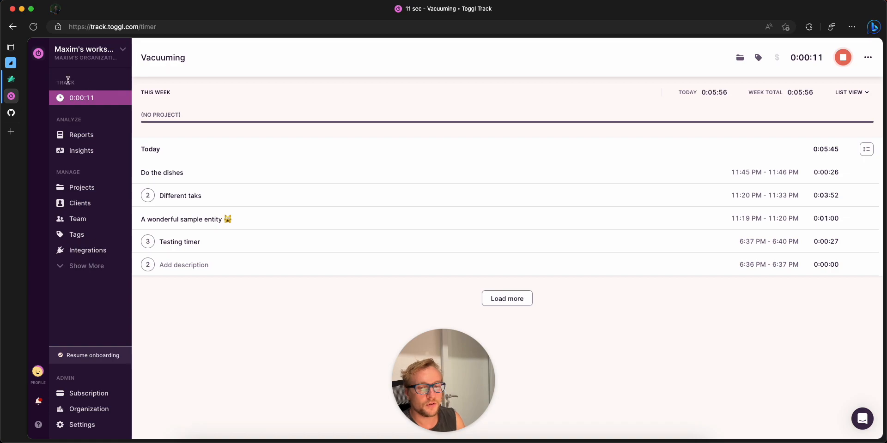
click(22, 79)
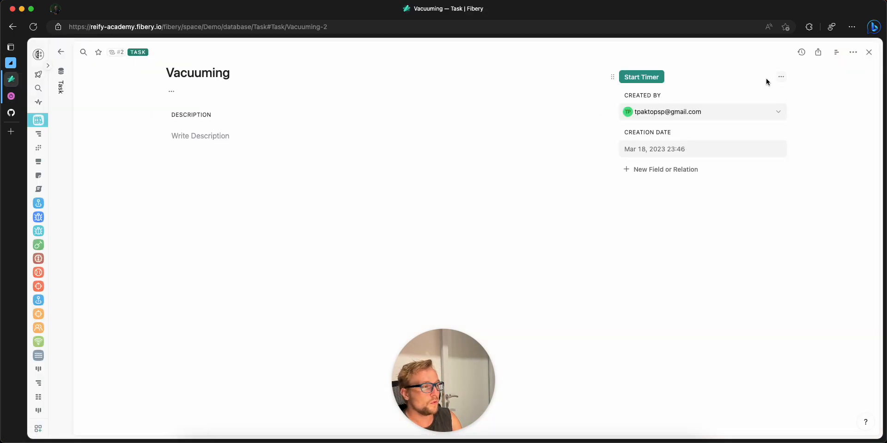
Step: Add a new button to the Task database with the Toggl action "Stops currently running timer"
click(853, 52)
click(802, 184)
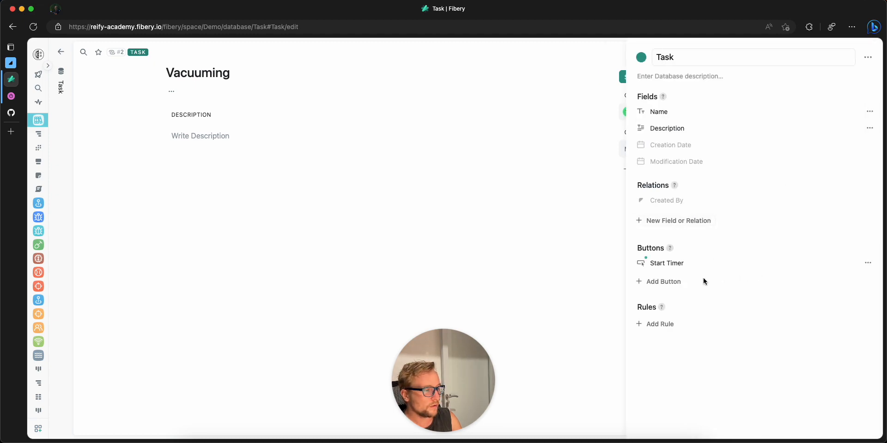
click(671, 283)
click(336, 294)
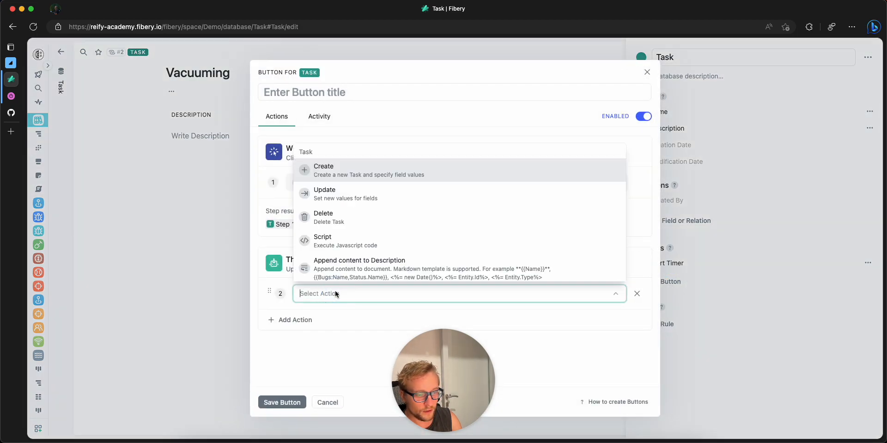
text(stop)
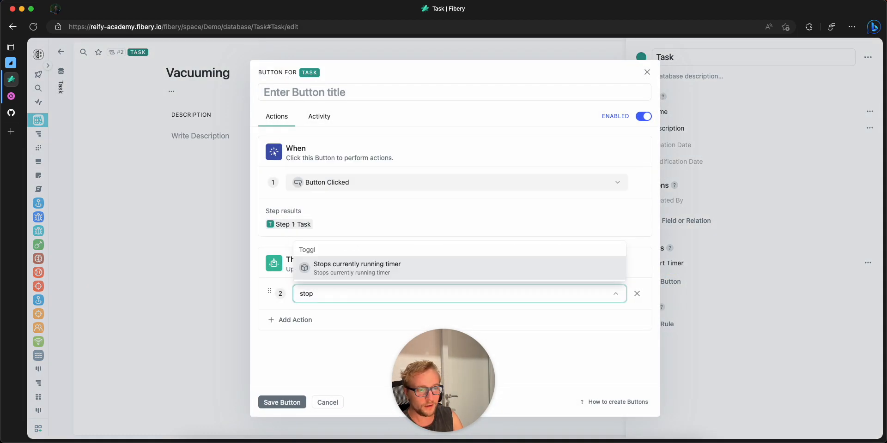
click(350, 272)
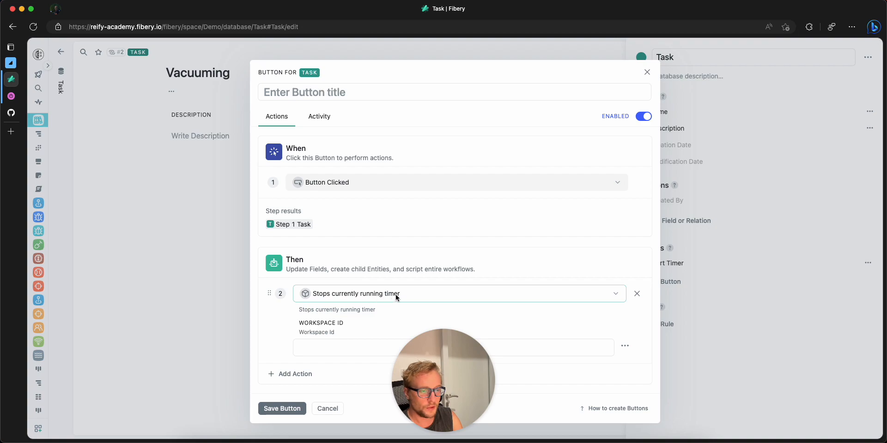
drag(440, 370, 161, 296)
Step: Write the formula Workspaces.Sort(Name).First().[Workspace Id] for the action's Workspace ID
click(365, 347)
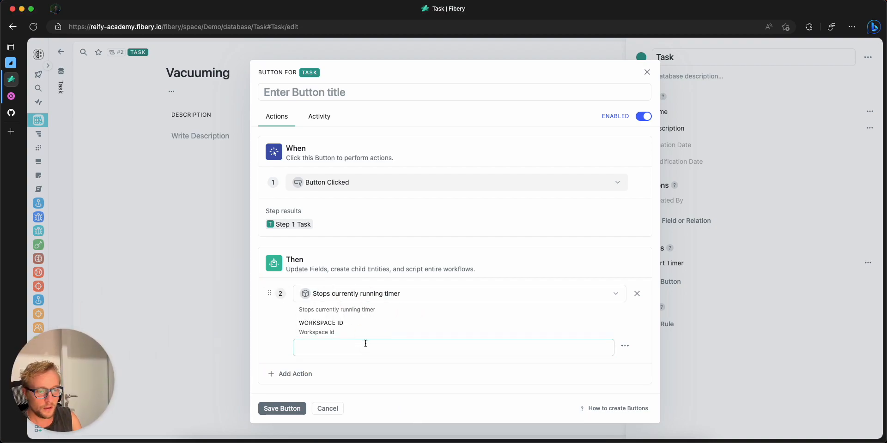
click(625, 346)
click(645, 365)
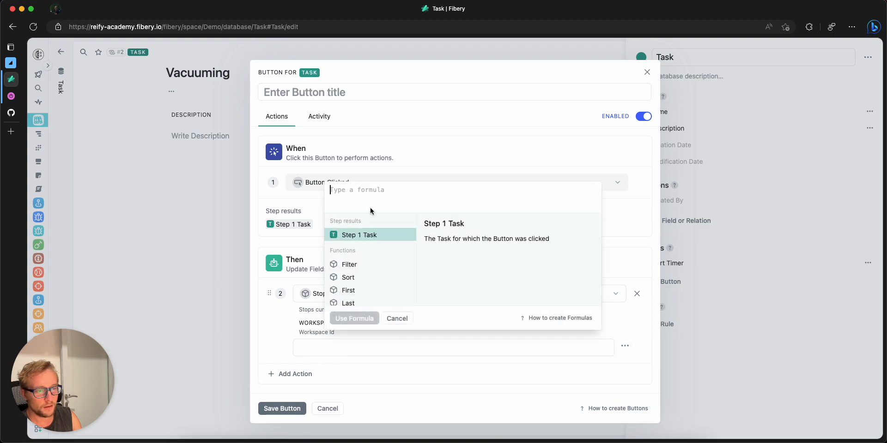
text(Workspaces.fi)
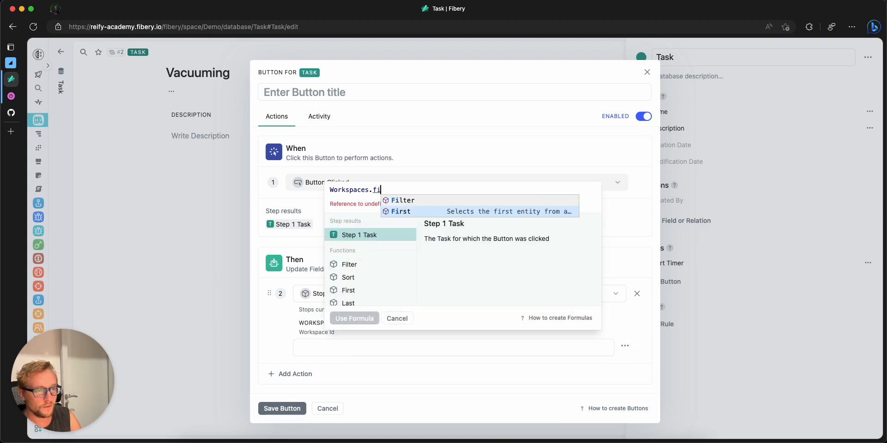
key(BackSpace)
key(BackSpace)
text(Sort(bane)
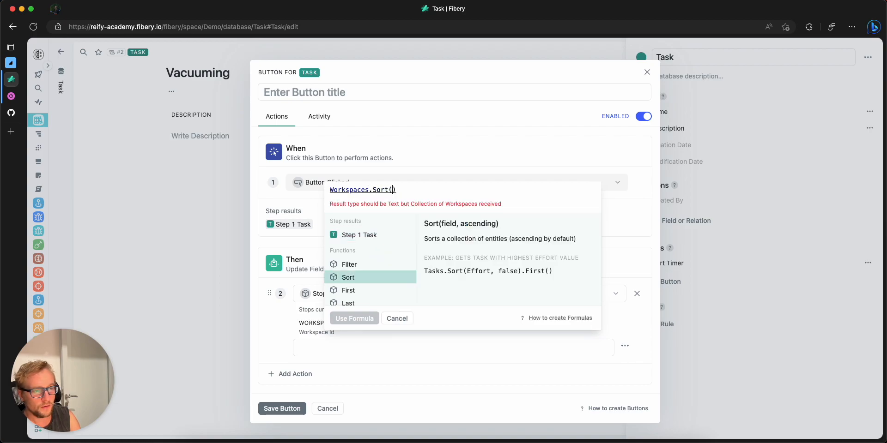
key(BackSpace)
key(BackSpace)
key(BackSpace)
key(BackSpace)
text(Name)
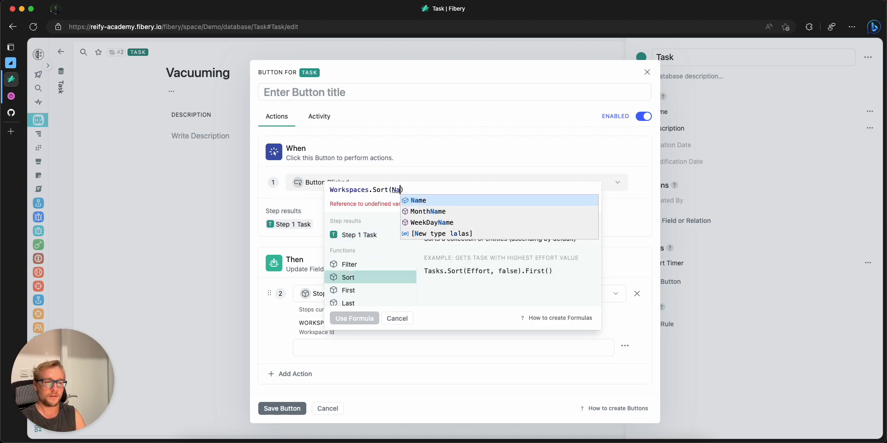
text().First())
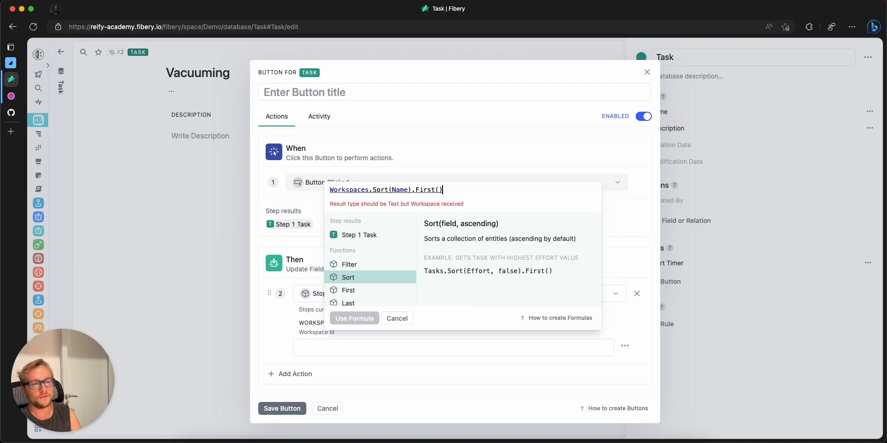
text(.wo)
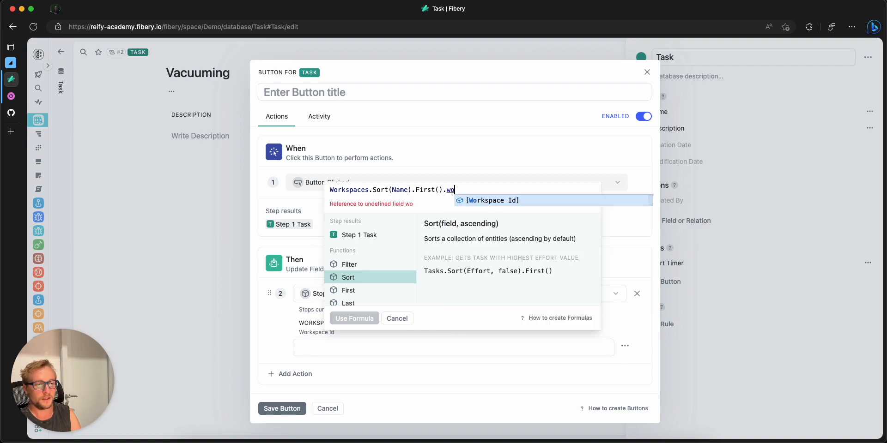
key(Return)
Step: Reselect [Workspace Id] as the field at the end of the formula and apply the formula to the action
drag(448, 189, 505, 202)
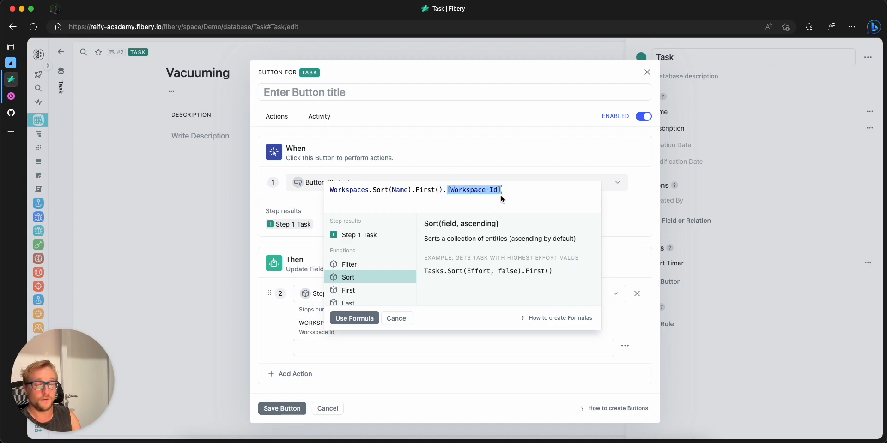
text(id)
key(Down)
key(Up)
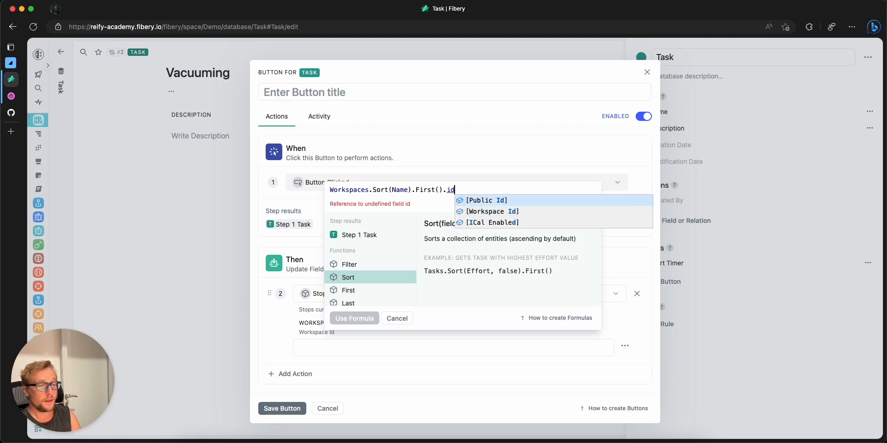
key(Down)
key(Return)
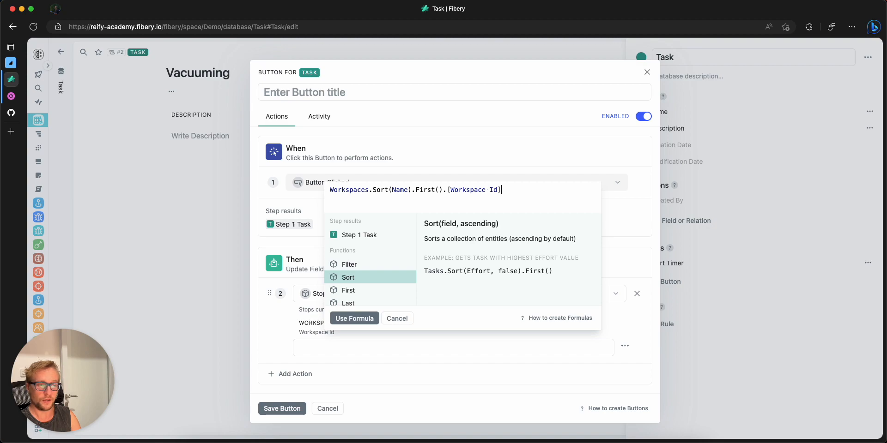
click(358, 318)
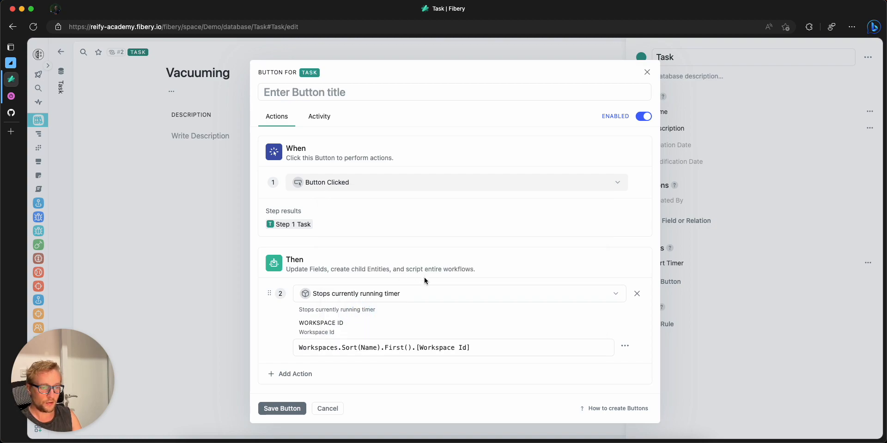
Step: Title the new button "Stop Timer", save it, and close the Task database settings
drag(470, 347, 416, 348)
click(416, 348)
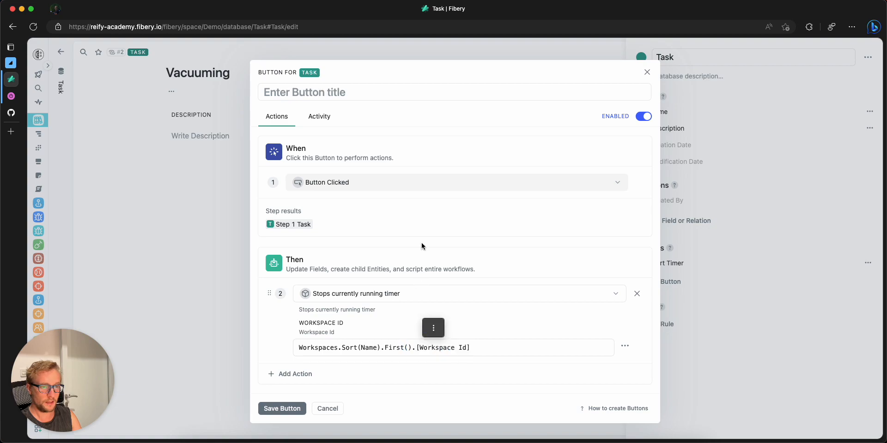
click(357, 92)
text(Stop time)
key(BackSpace)
key(BackSpace)
key(BackSpace)
text(Timer)
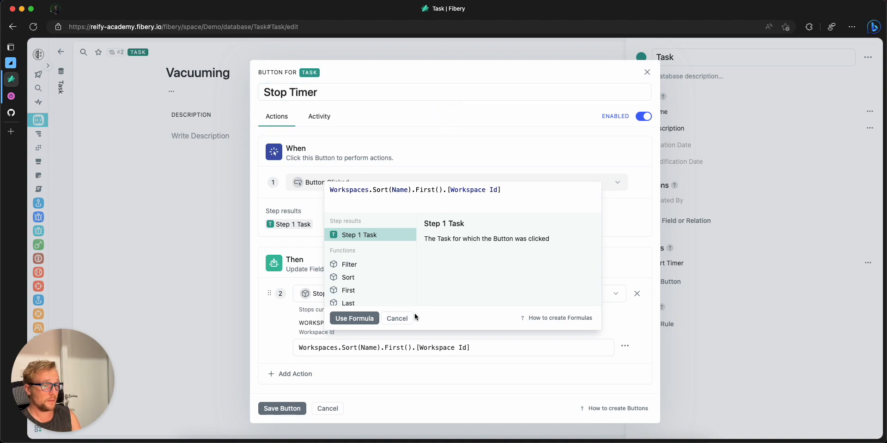
click(398, 319)
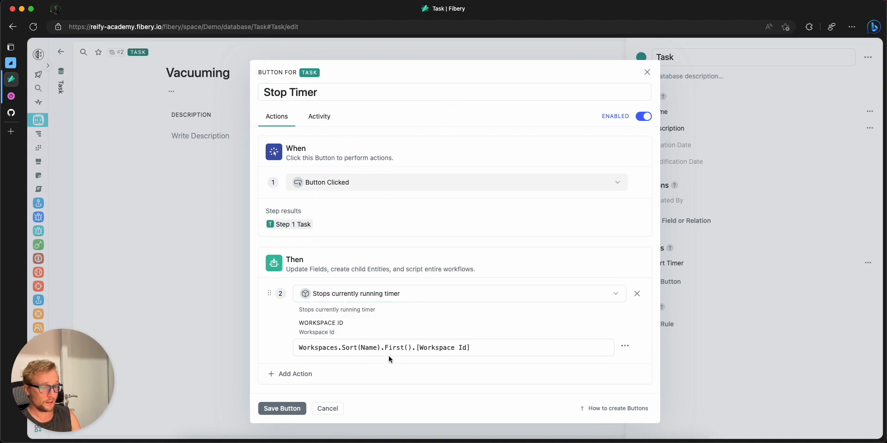
click(287, 408)
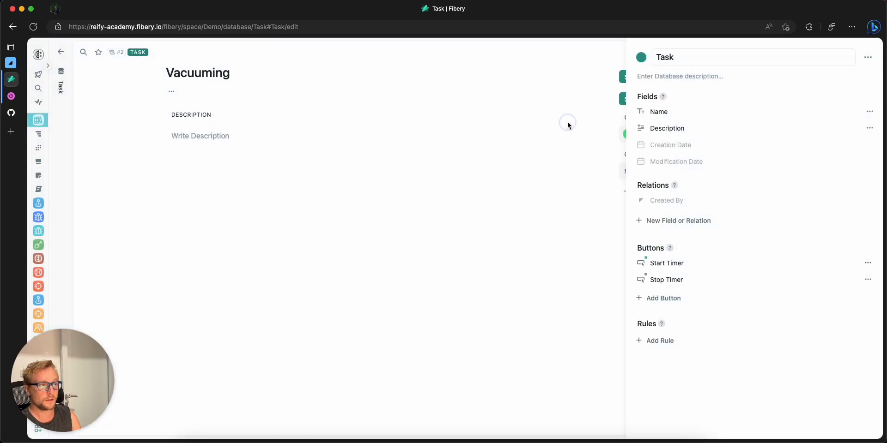
click(568, 121)
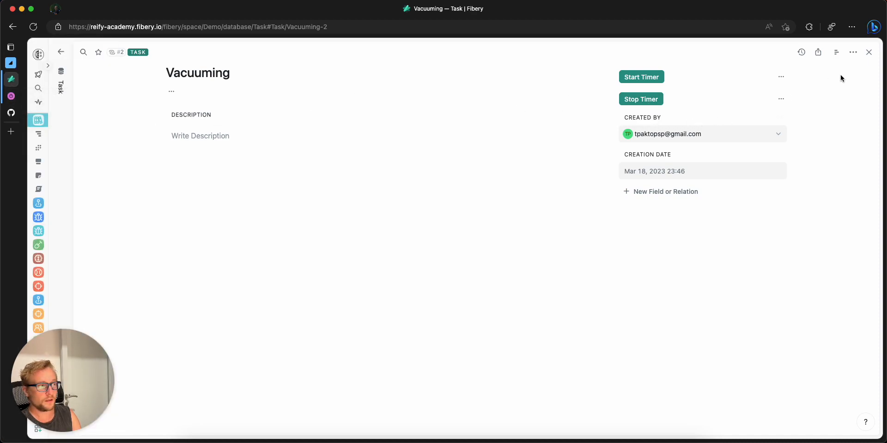
Step: Open the "Do the dishes" task and run Stop Timer using the Test Toggl Account
click(868, 52)
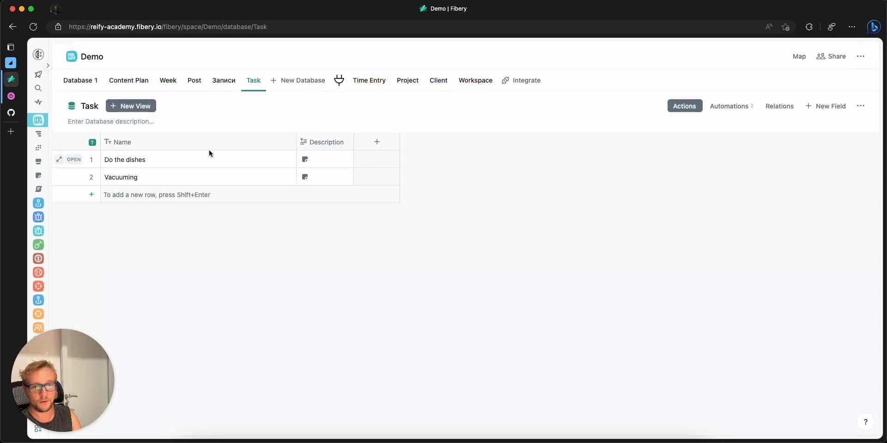
click(80, 159)
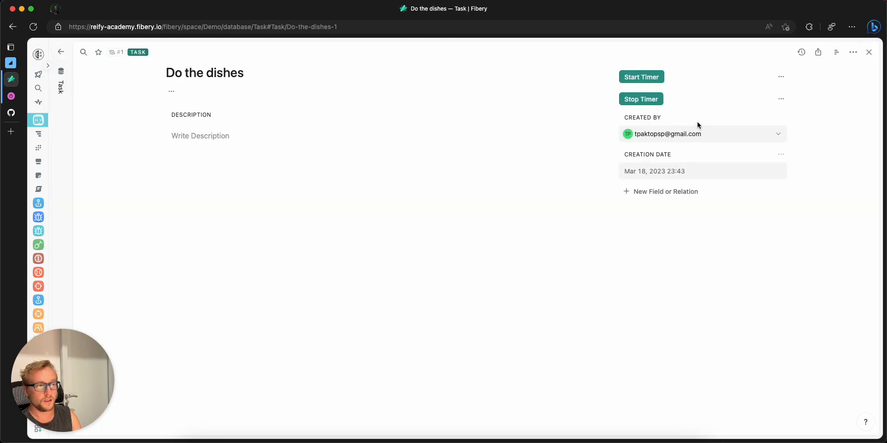
click(650, 101)
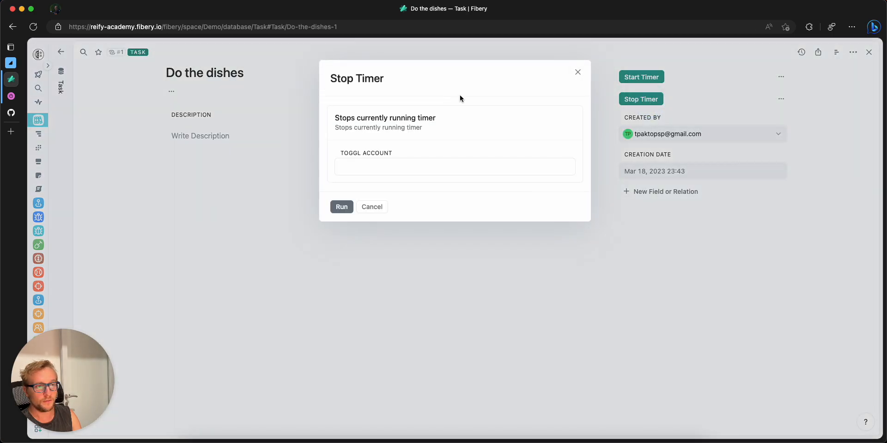
click(360, 166)
click(357, 188)
click(336, 205)
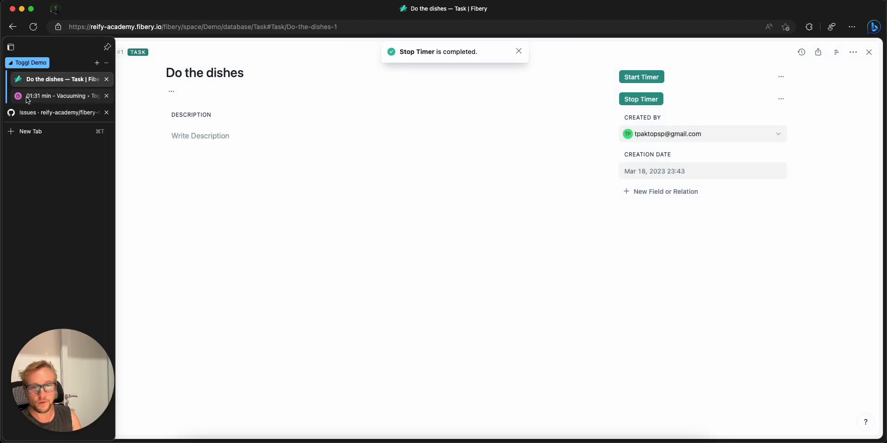
Step: Check the timer and today's time entries in Toggl Track, then return to Fibery and close the "Do the dishes" task
click(30, 96)
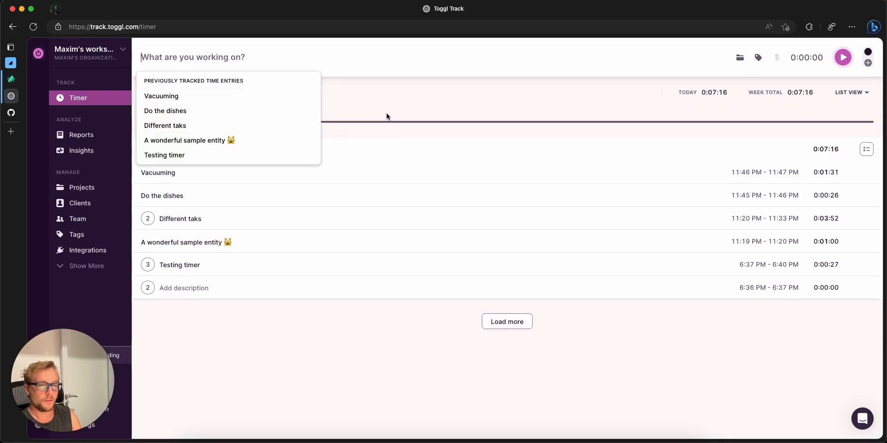
click(348, 354)
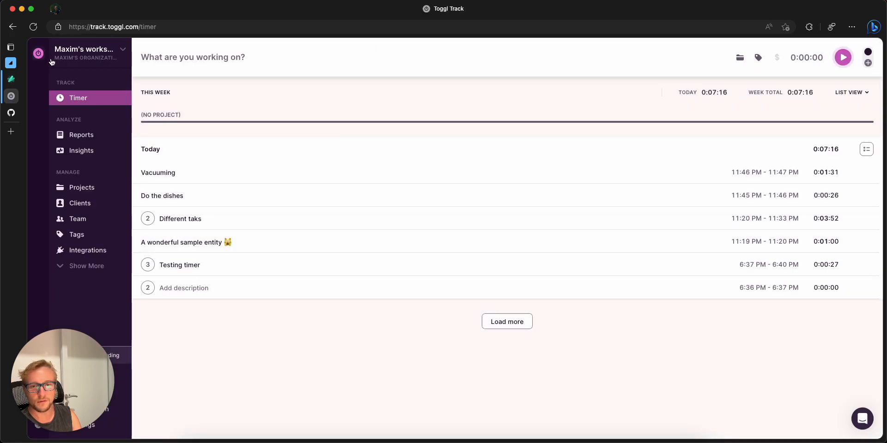
click(27, 79)
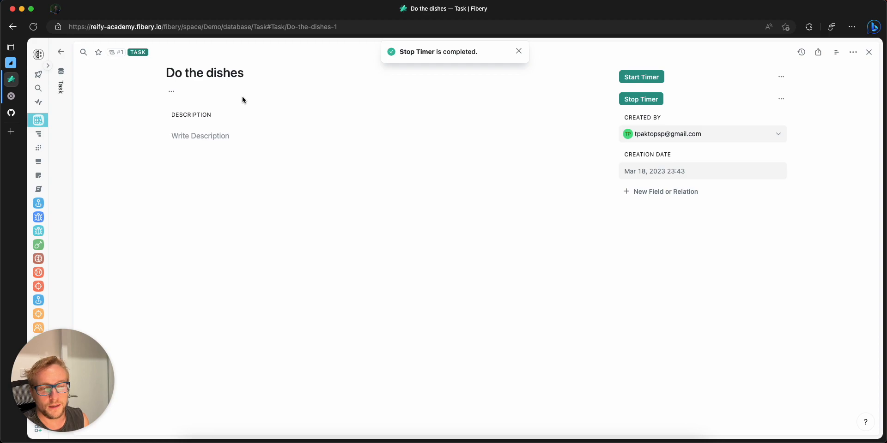
click(869, 53)
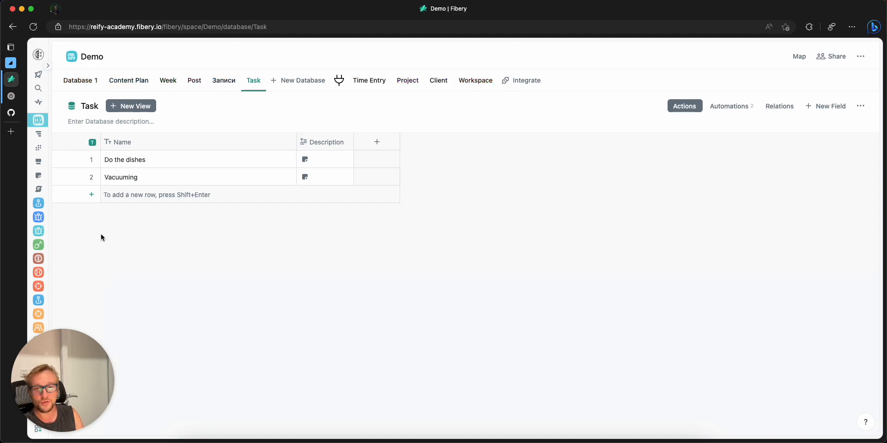
Step: Switch to GitHub to view the fibery-toggl-integration repository's issues and pull requests, and return to Fibery
click(12, 113)
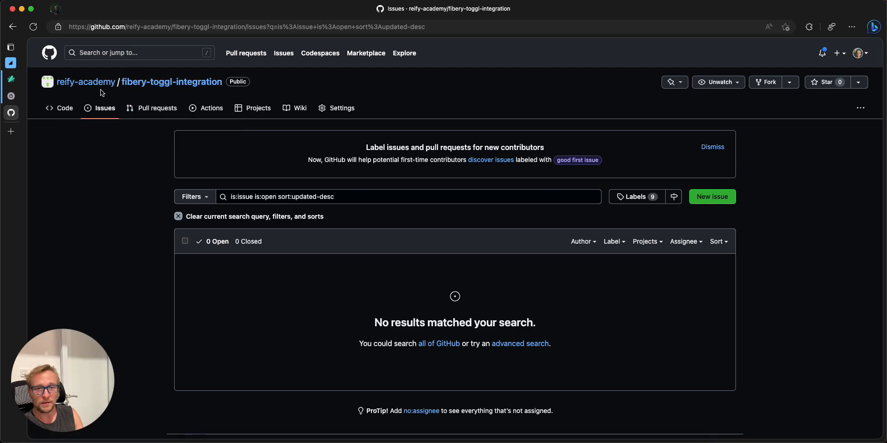
drag(94, 89, 166, 149)
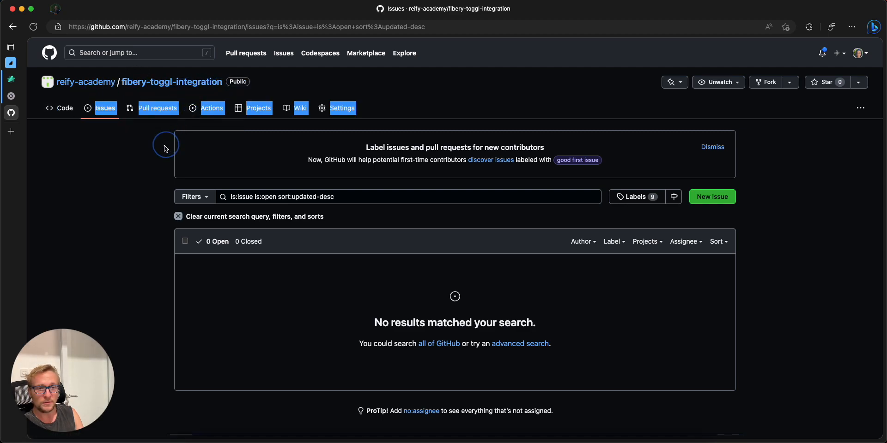
click(99, 111)
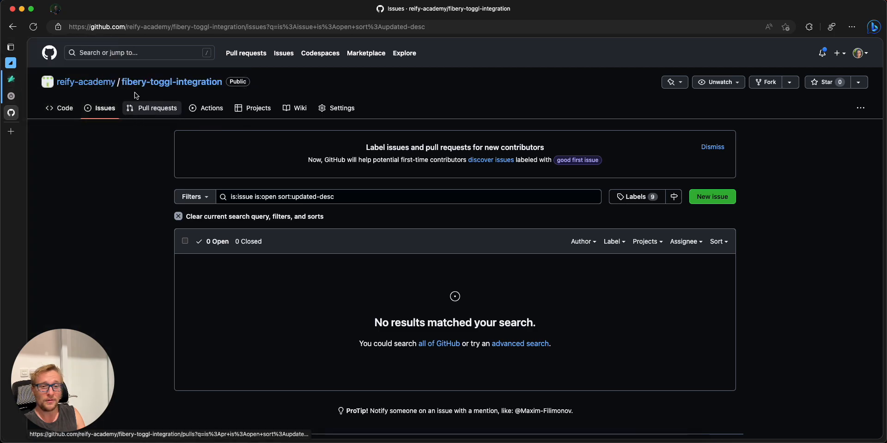
click(148, 108)
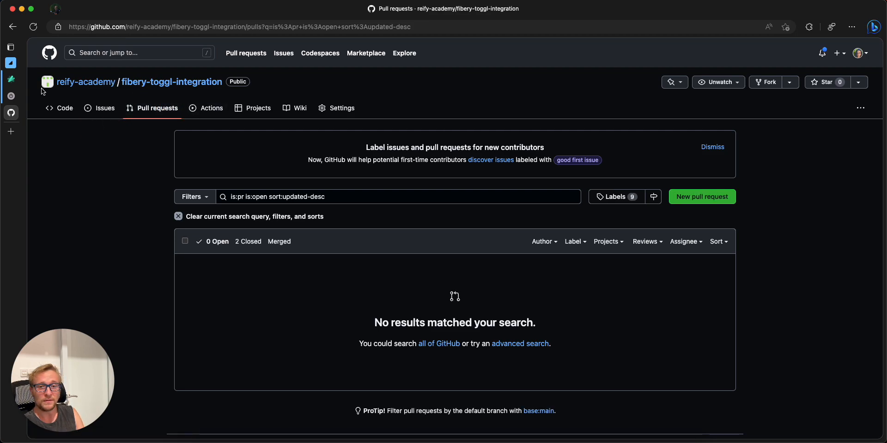
mouse_move(15, 79)
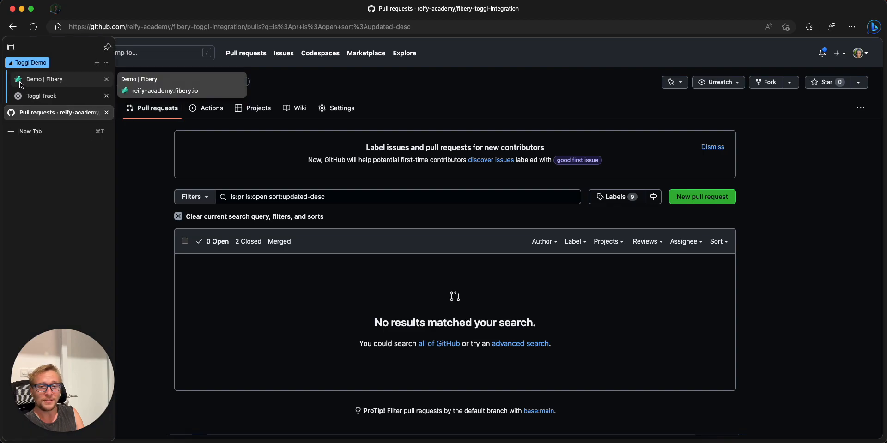
click(20, 82)
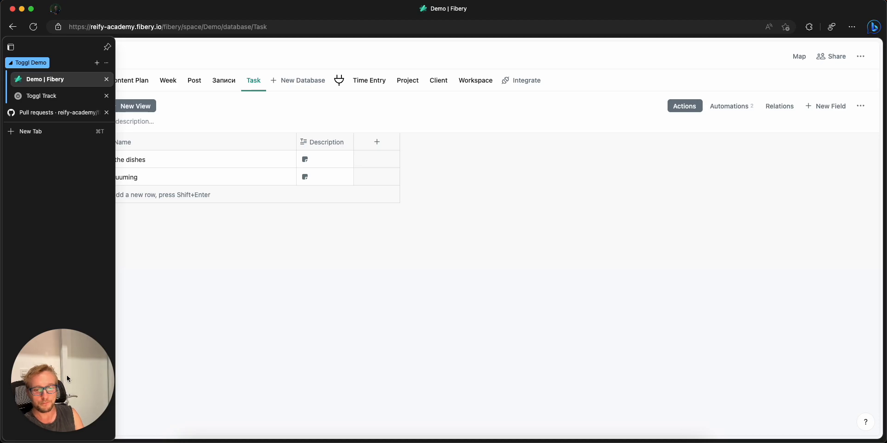